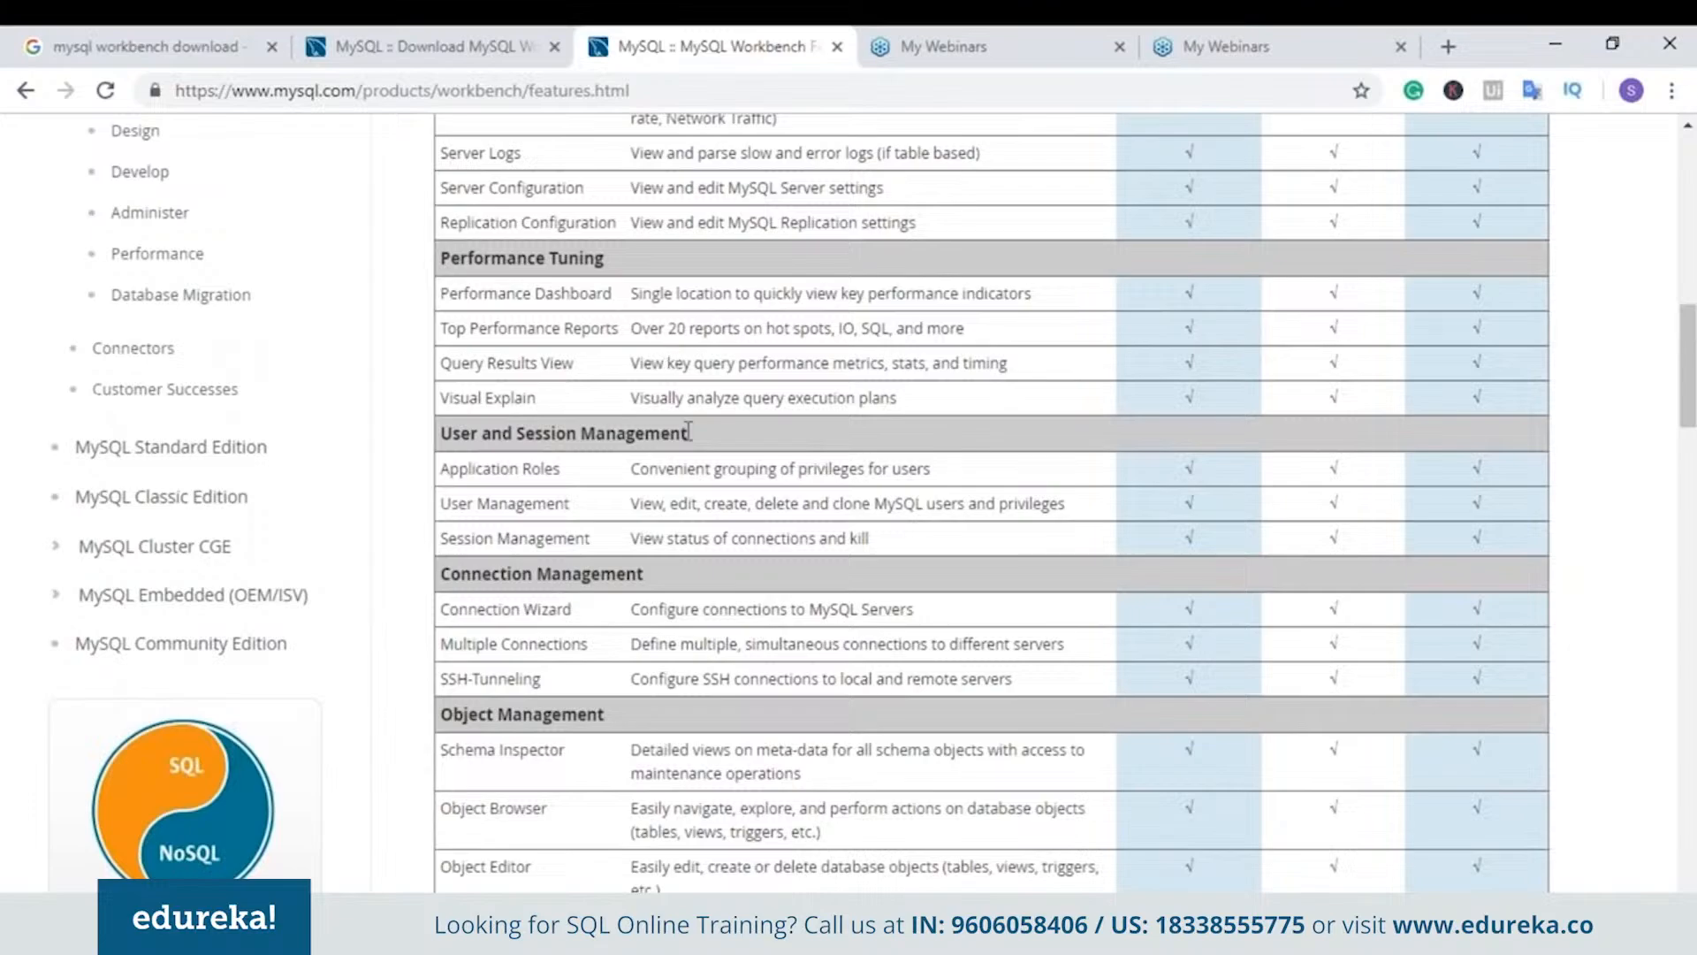
scroll(689, 431, "down", 1)
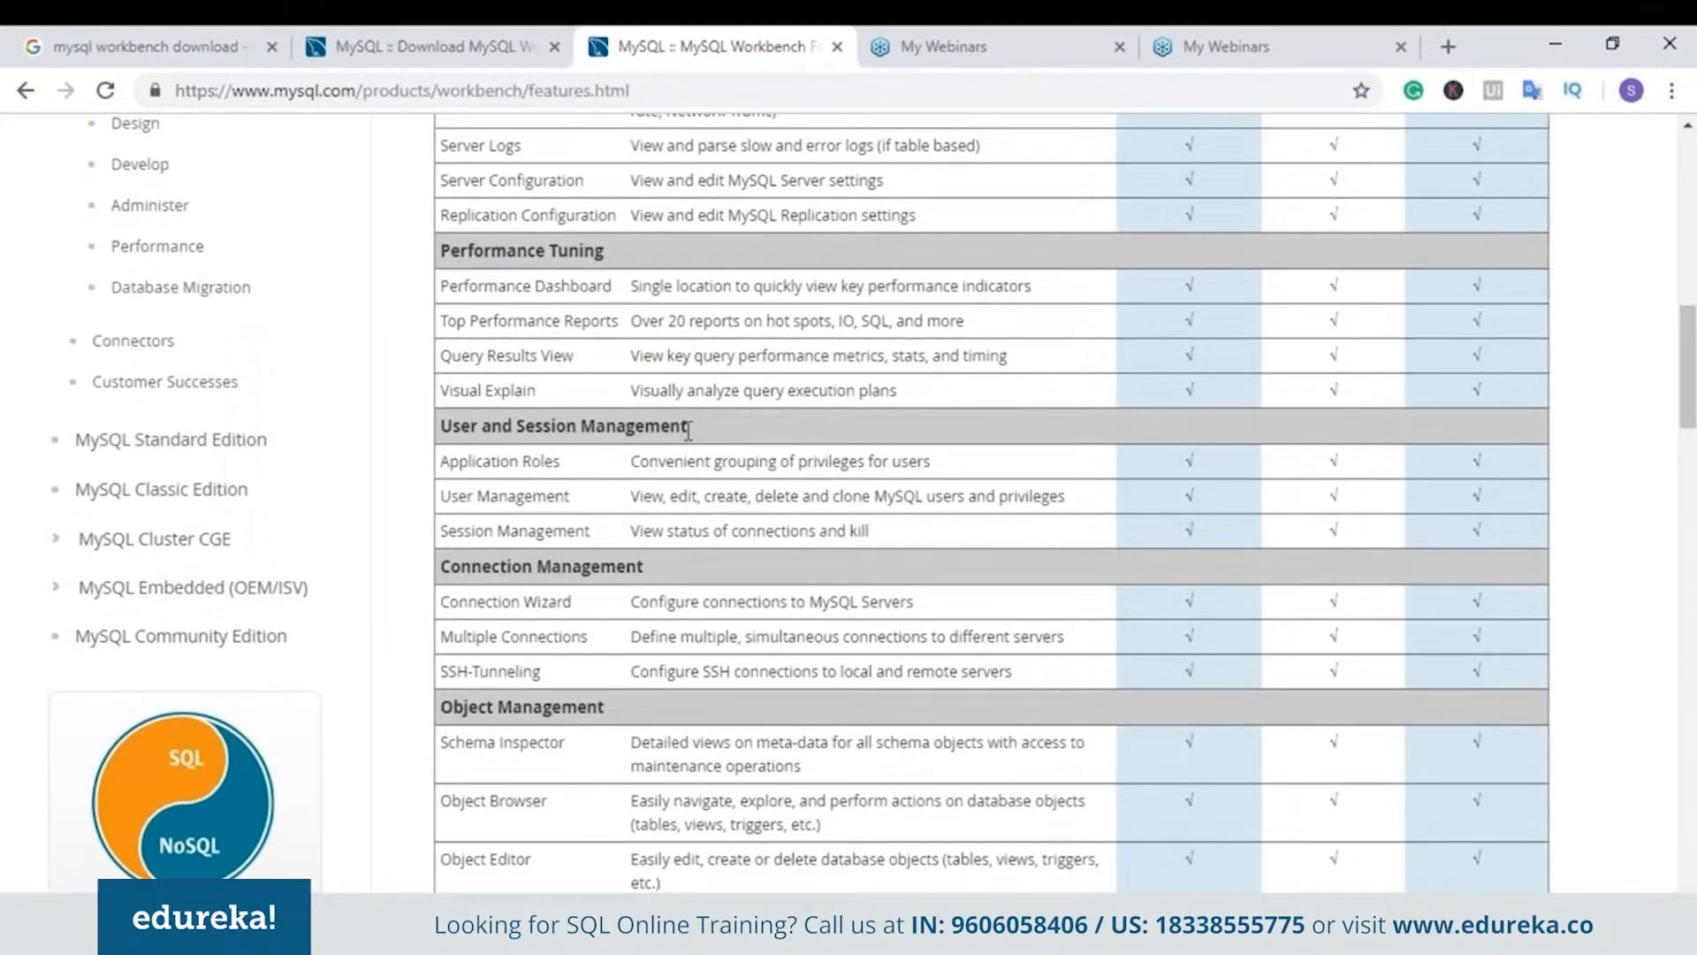
scroll(708, 442, "down", 3)
scroll(708, 440, "down", 3)
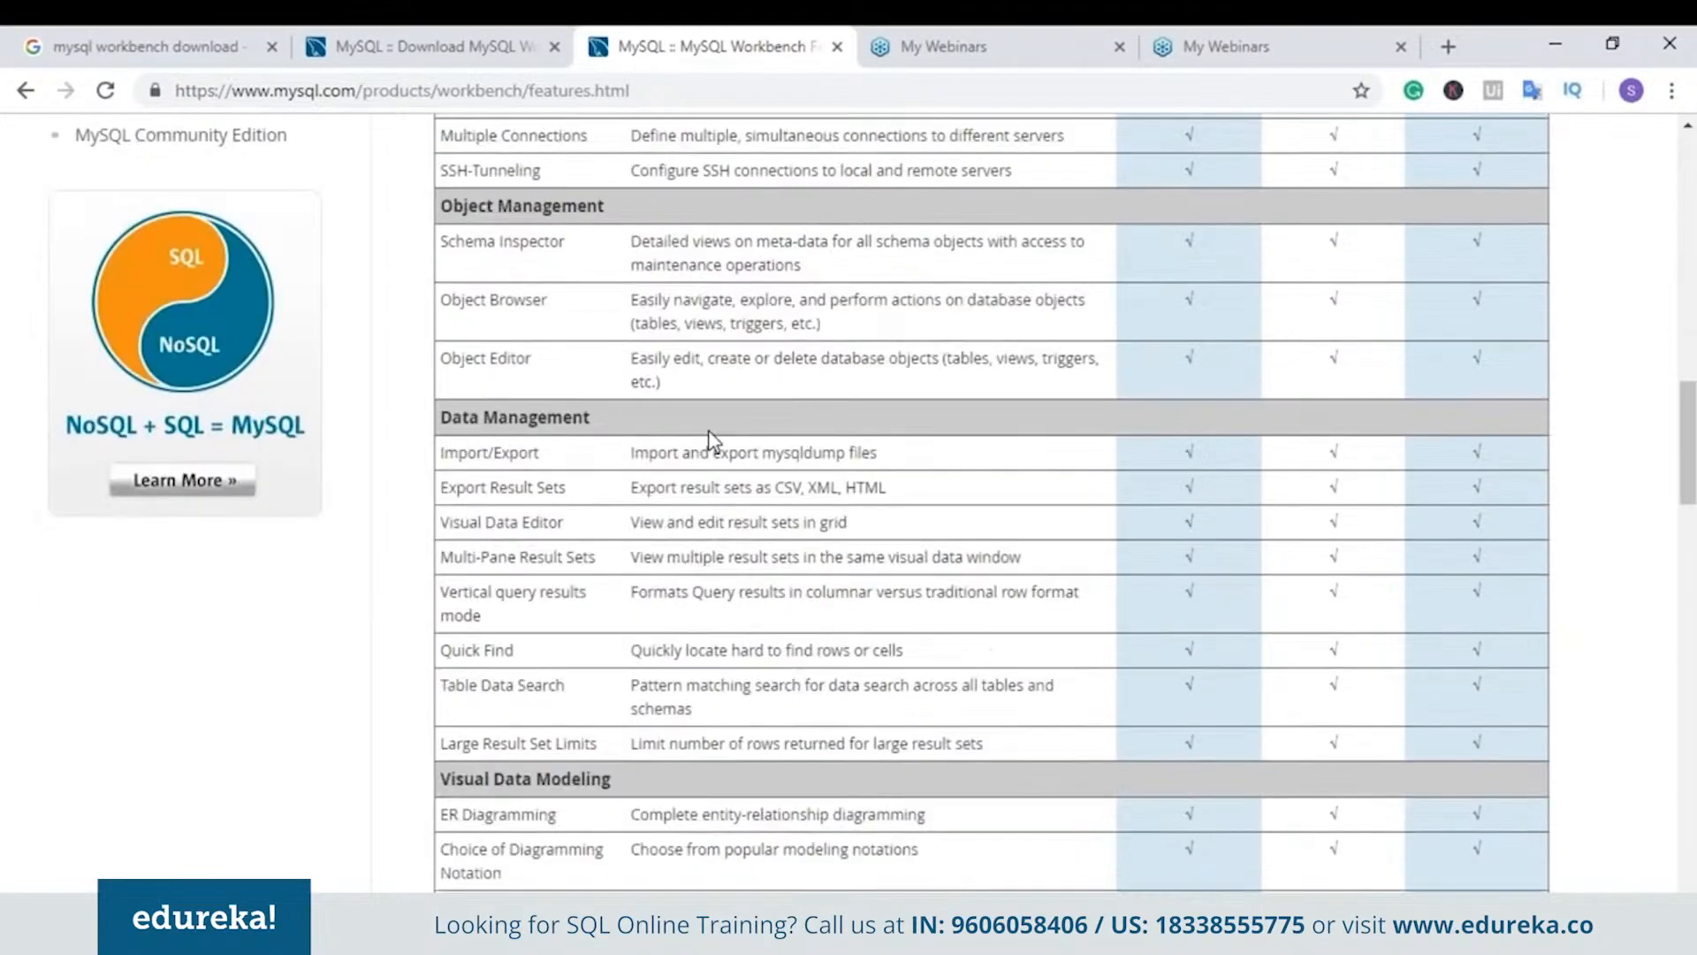
scroll(712, 439, "down", 2)
scroll(712, 439, "down", 4)
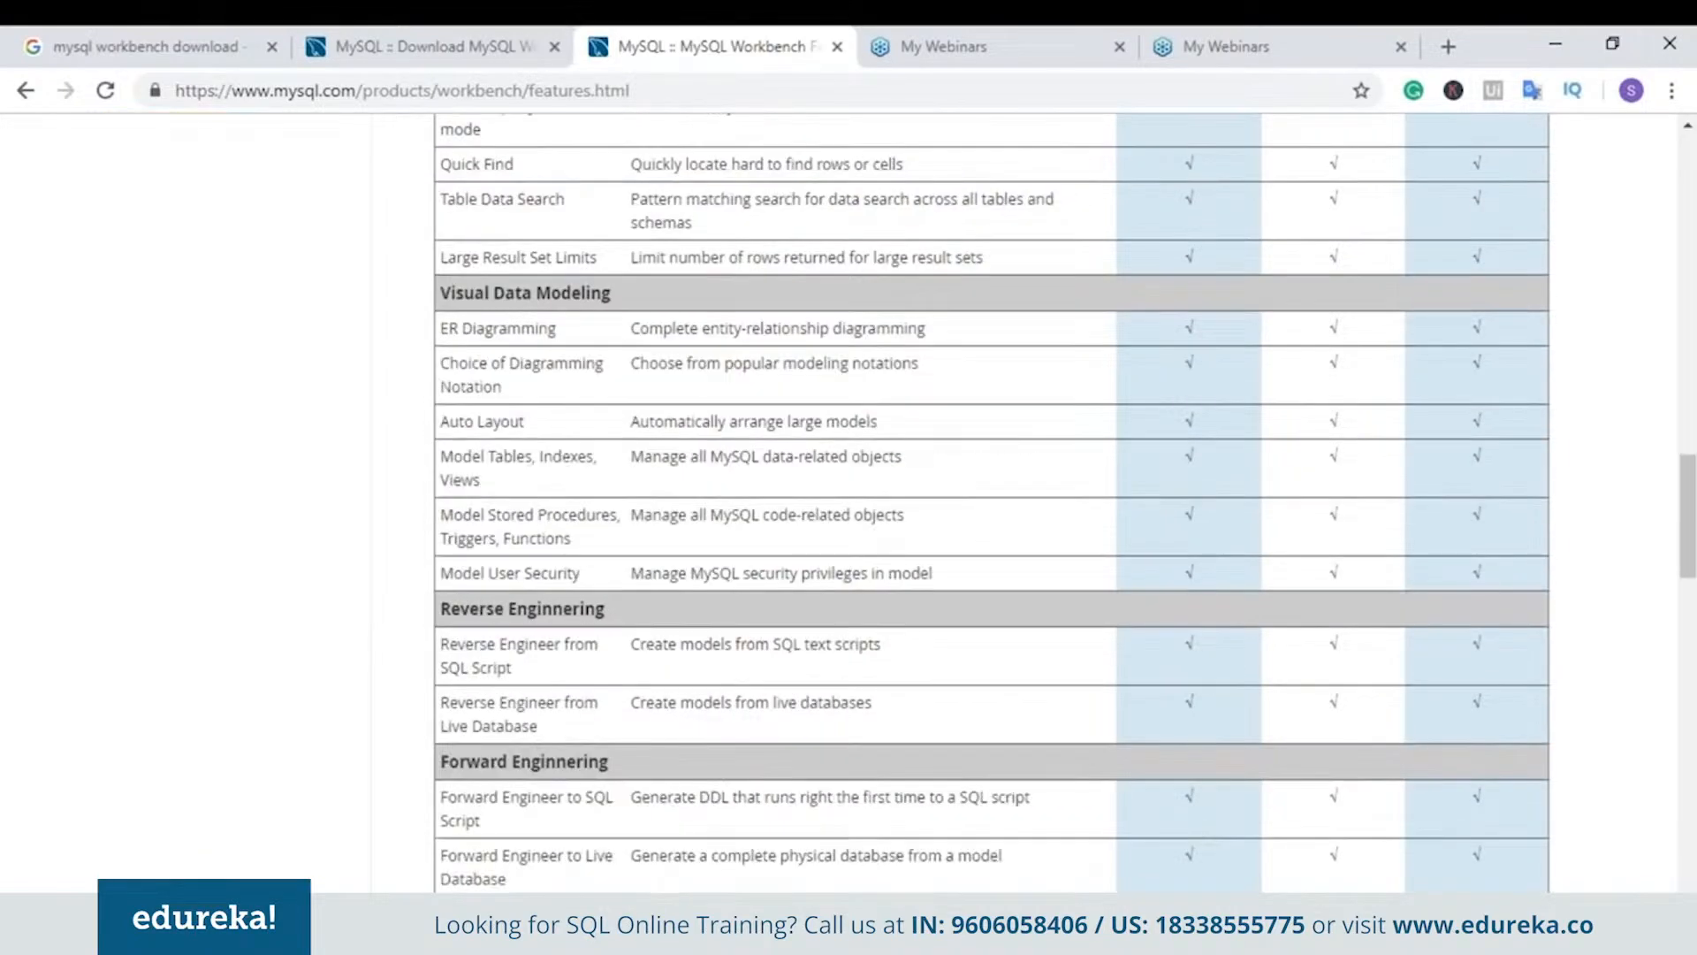
scroll(992, 503, "down", 3)
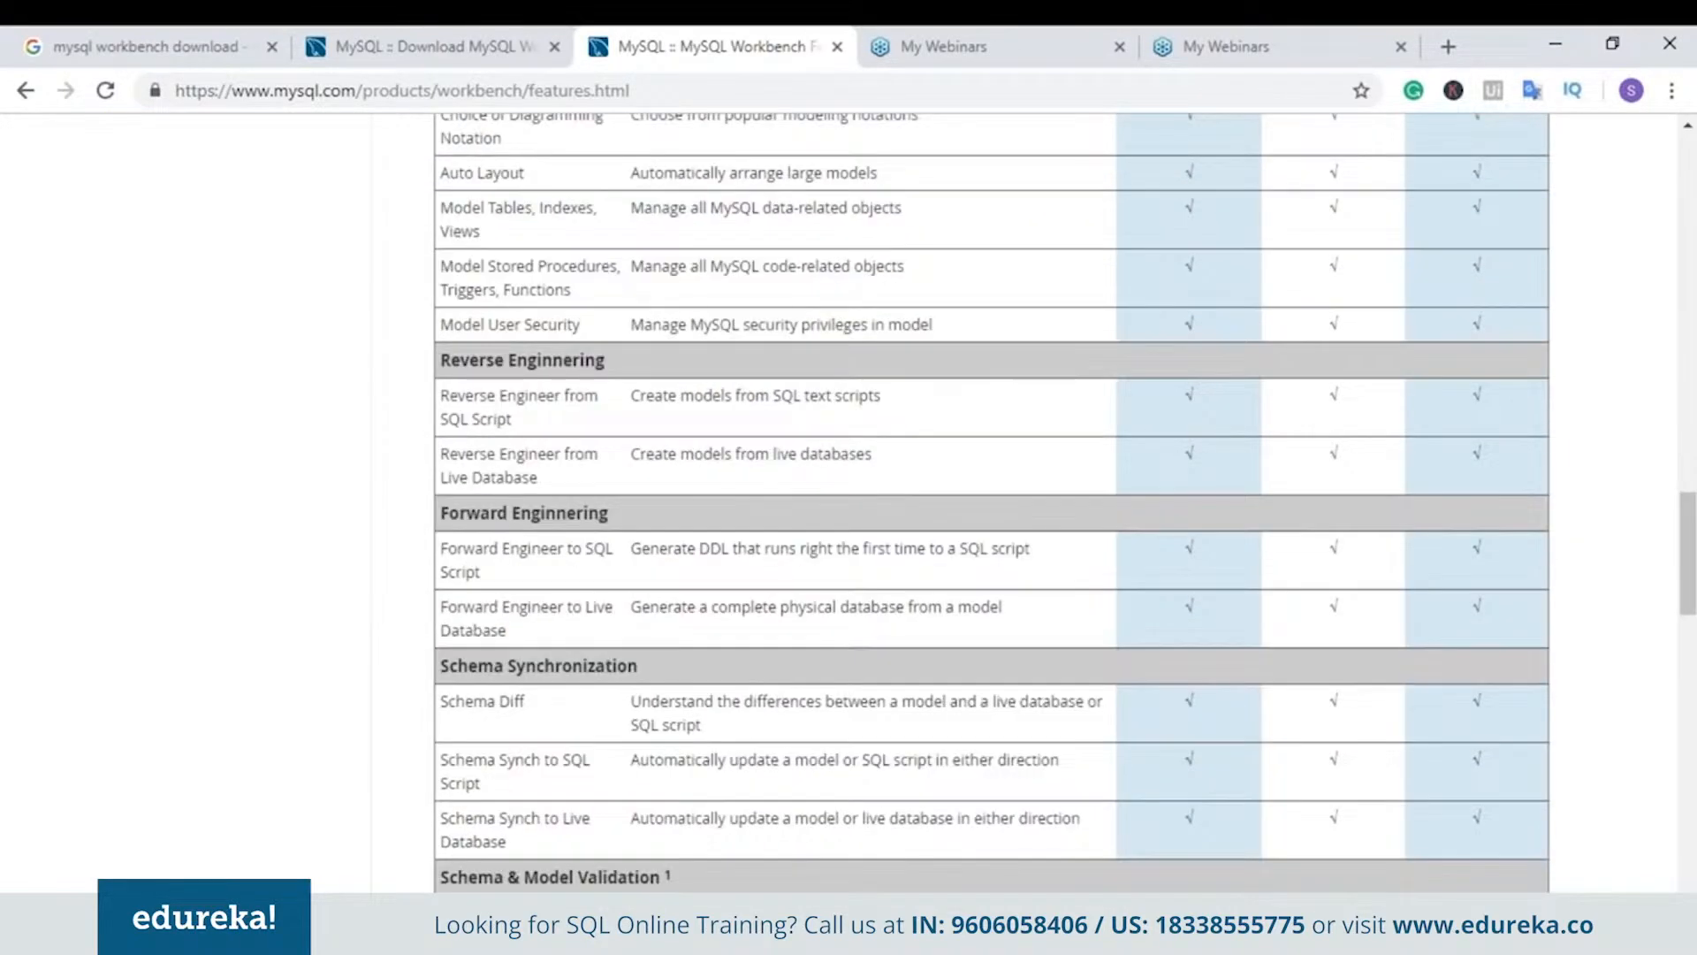
scroll(727, 439, "down", 7)
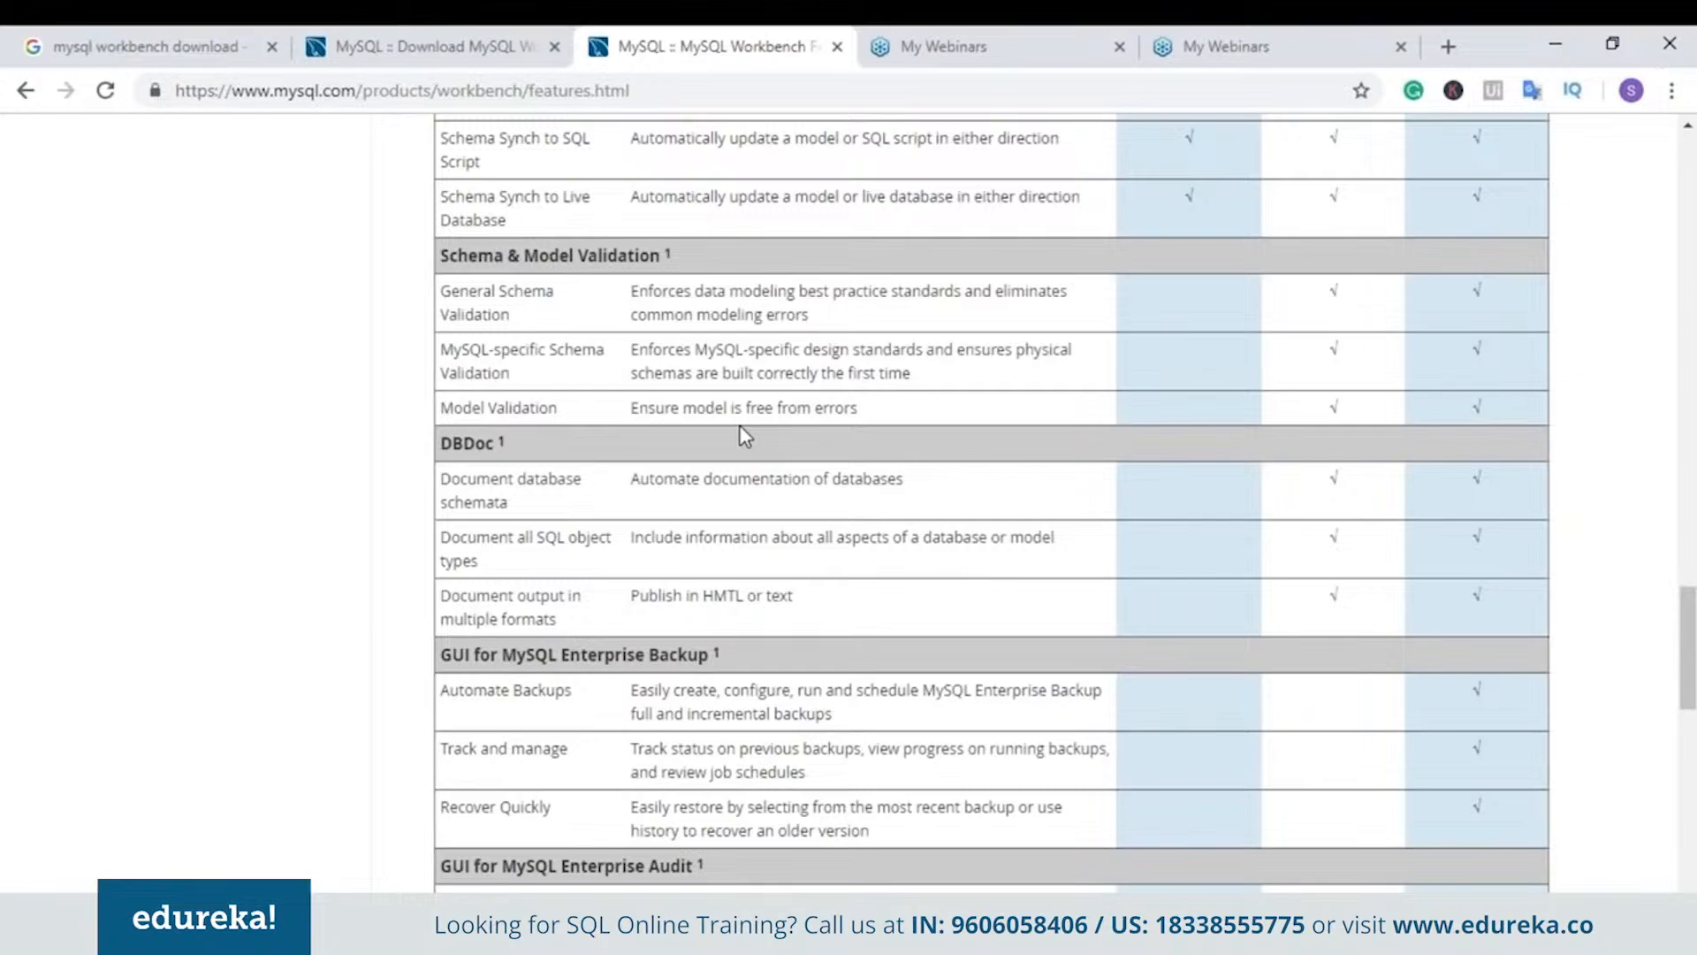
scroll(624, 579, "down", 3)
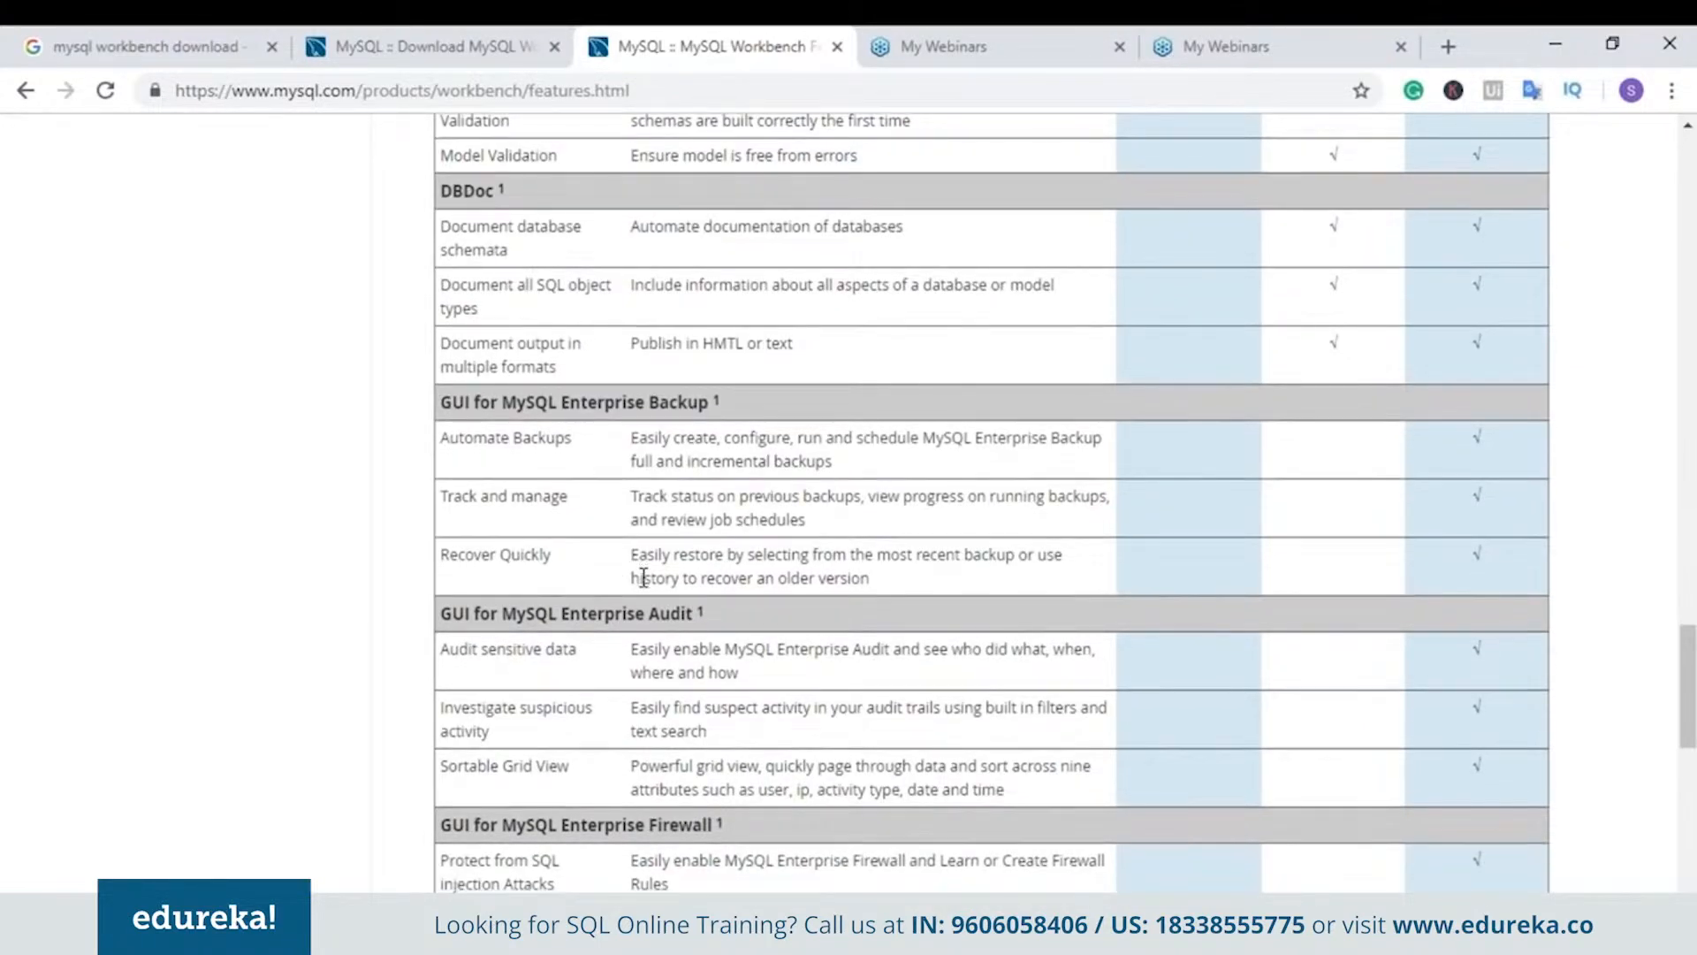
scroll(650, 574, "down", 3)
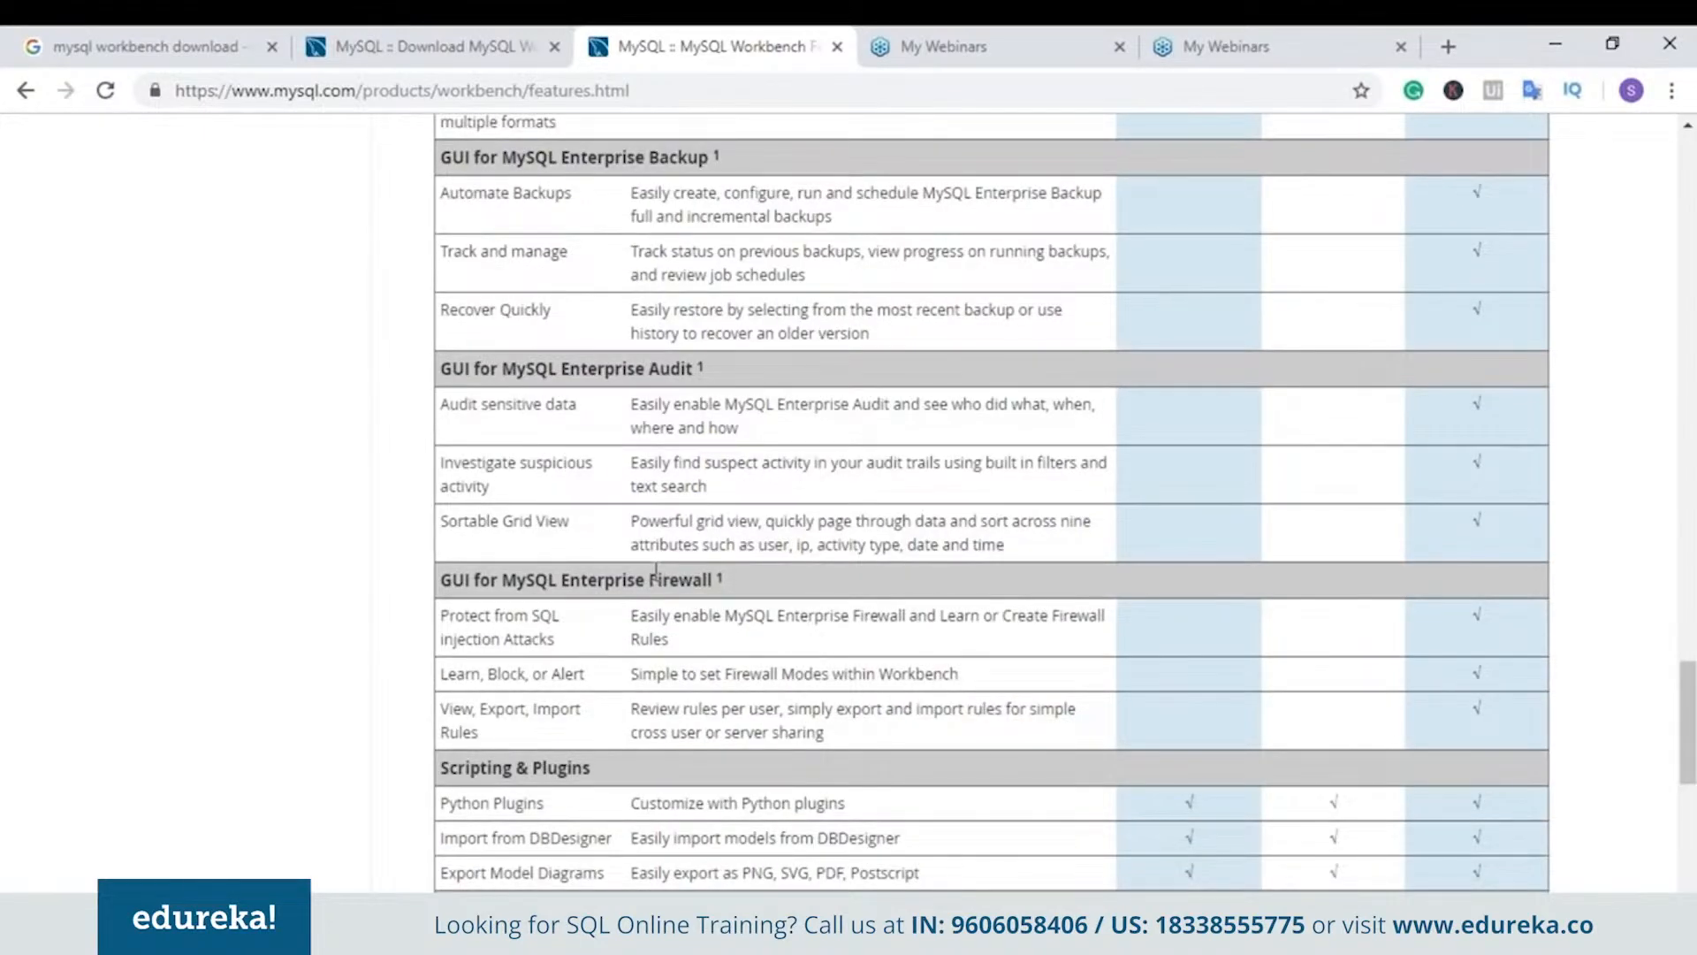
scroll(656, 570, "down", 2)
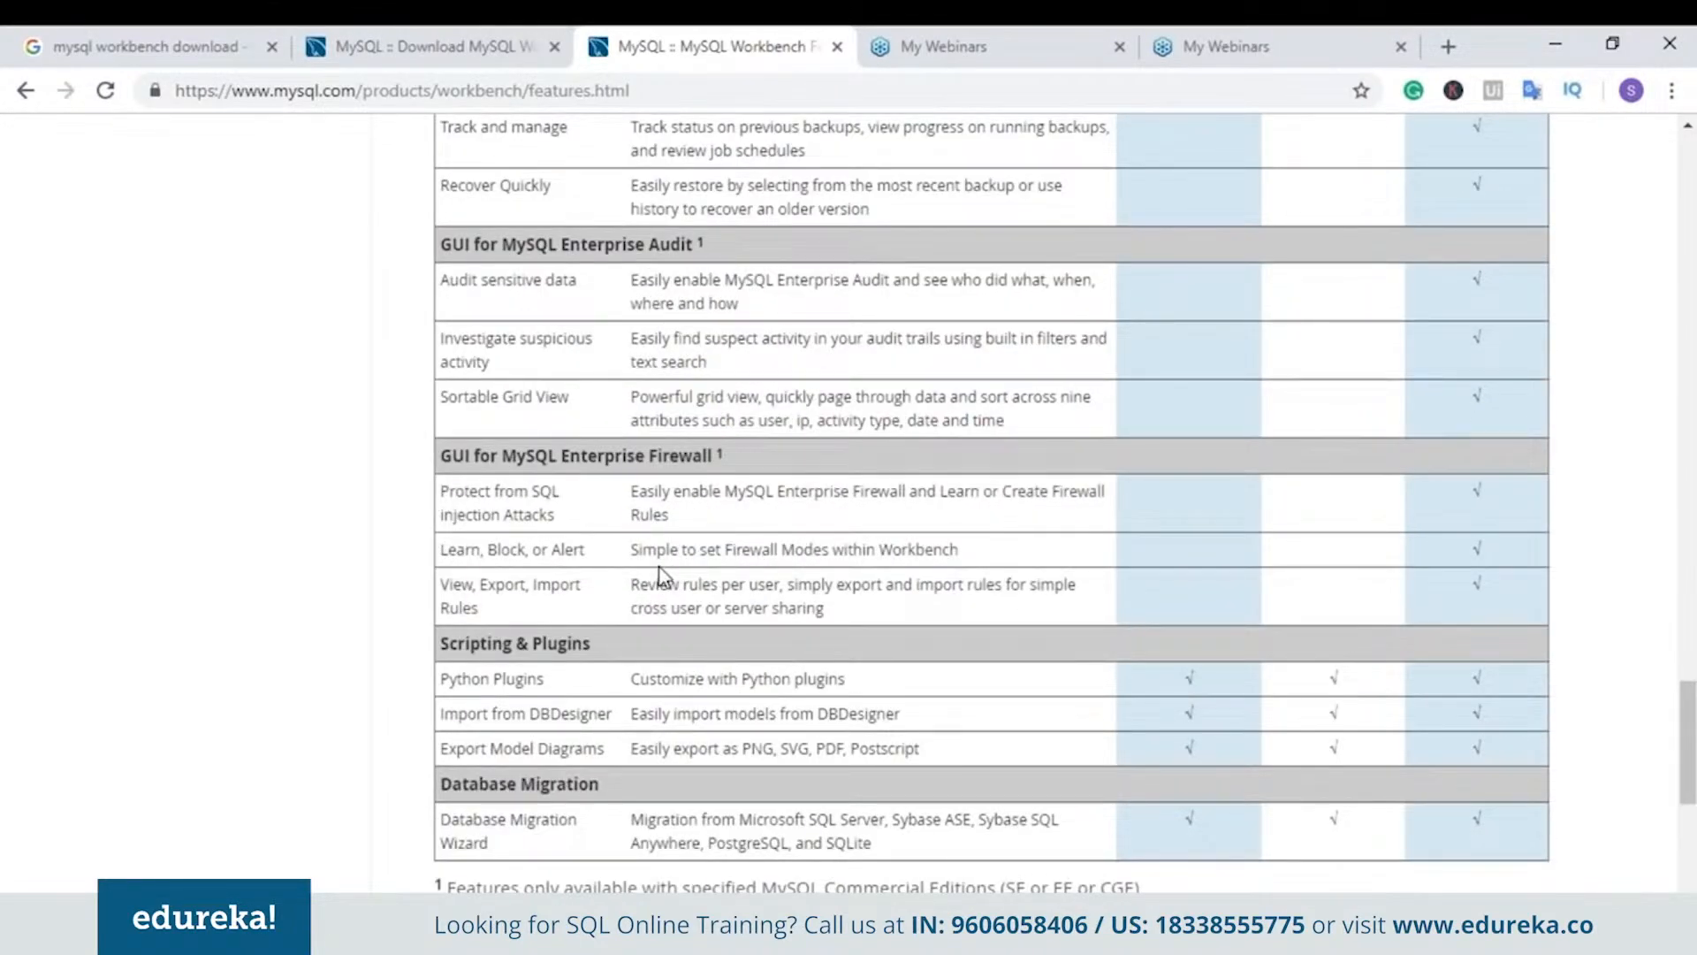
scroll(522, 619, "up", 1)
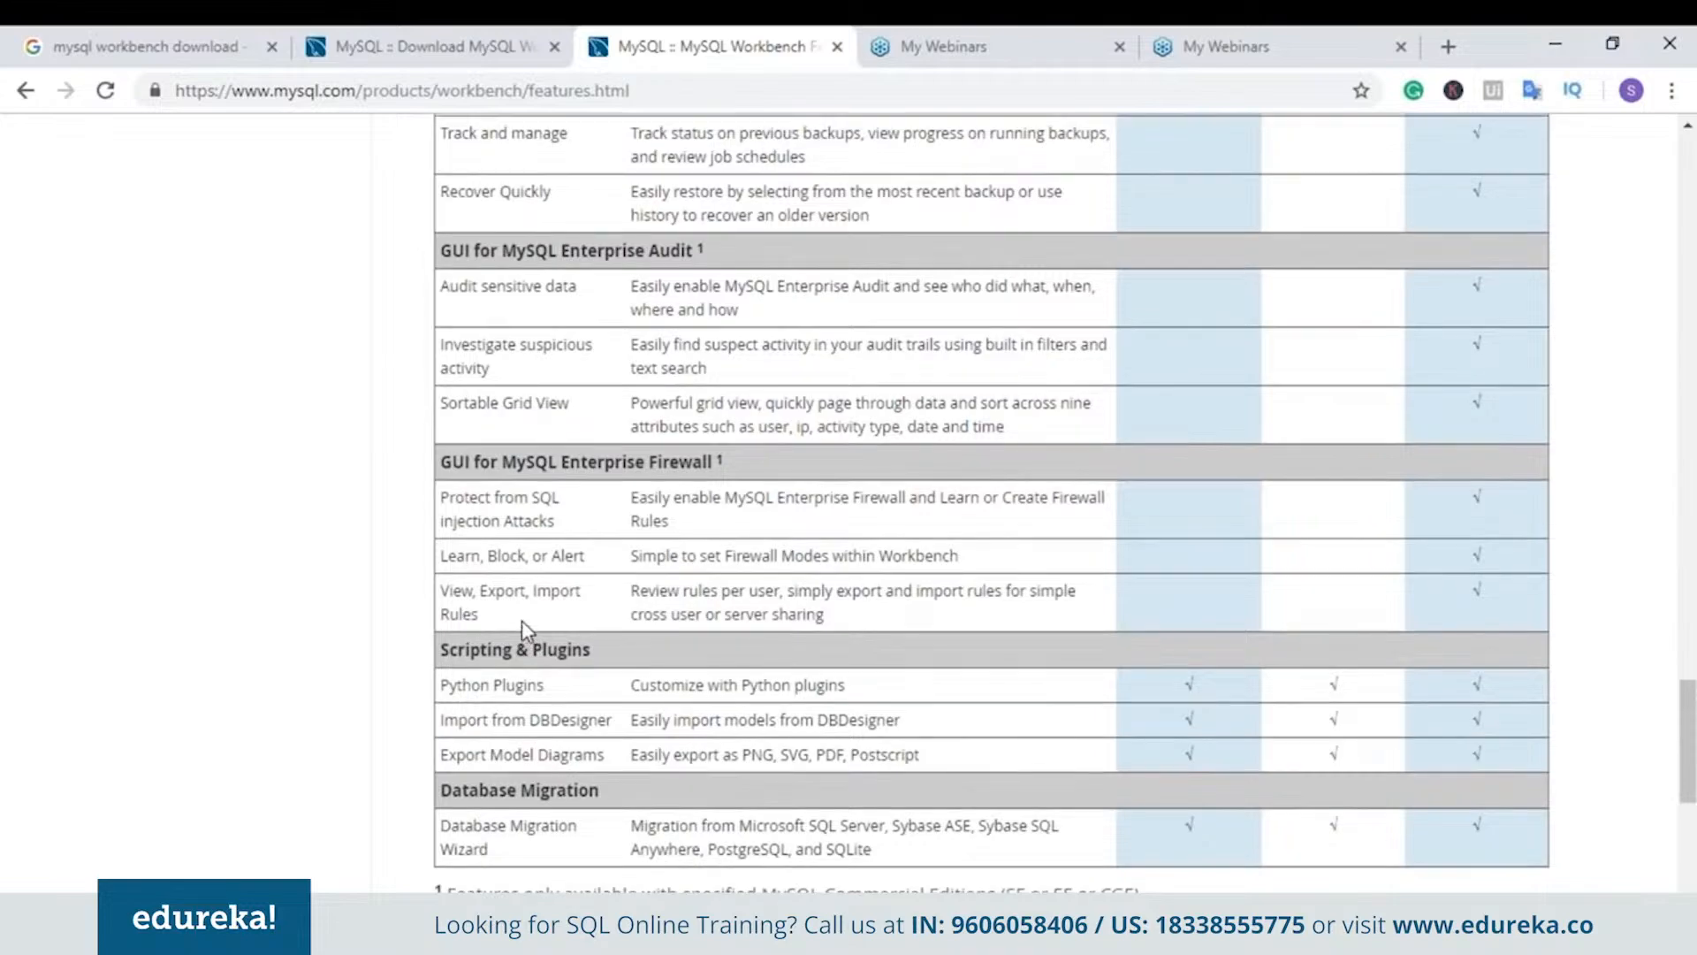
scroll(521, 619, "up", 15)
scroll(541, 626, "up", 12)
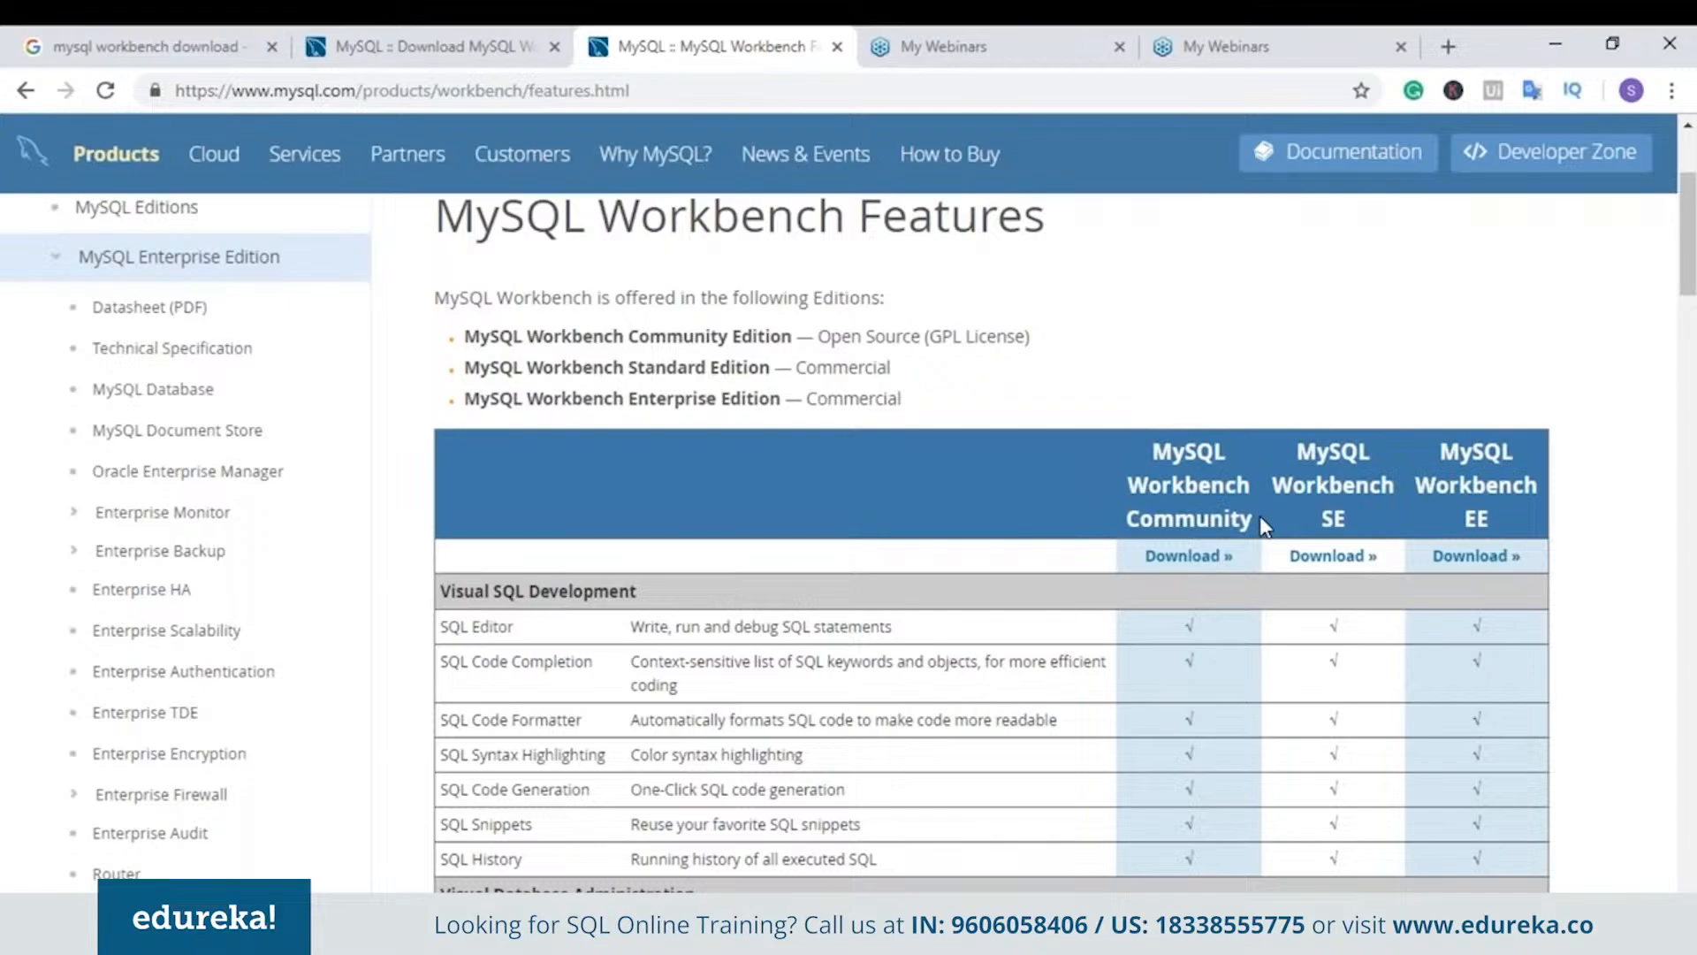
scroll(1260, 516, "down", 1)
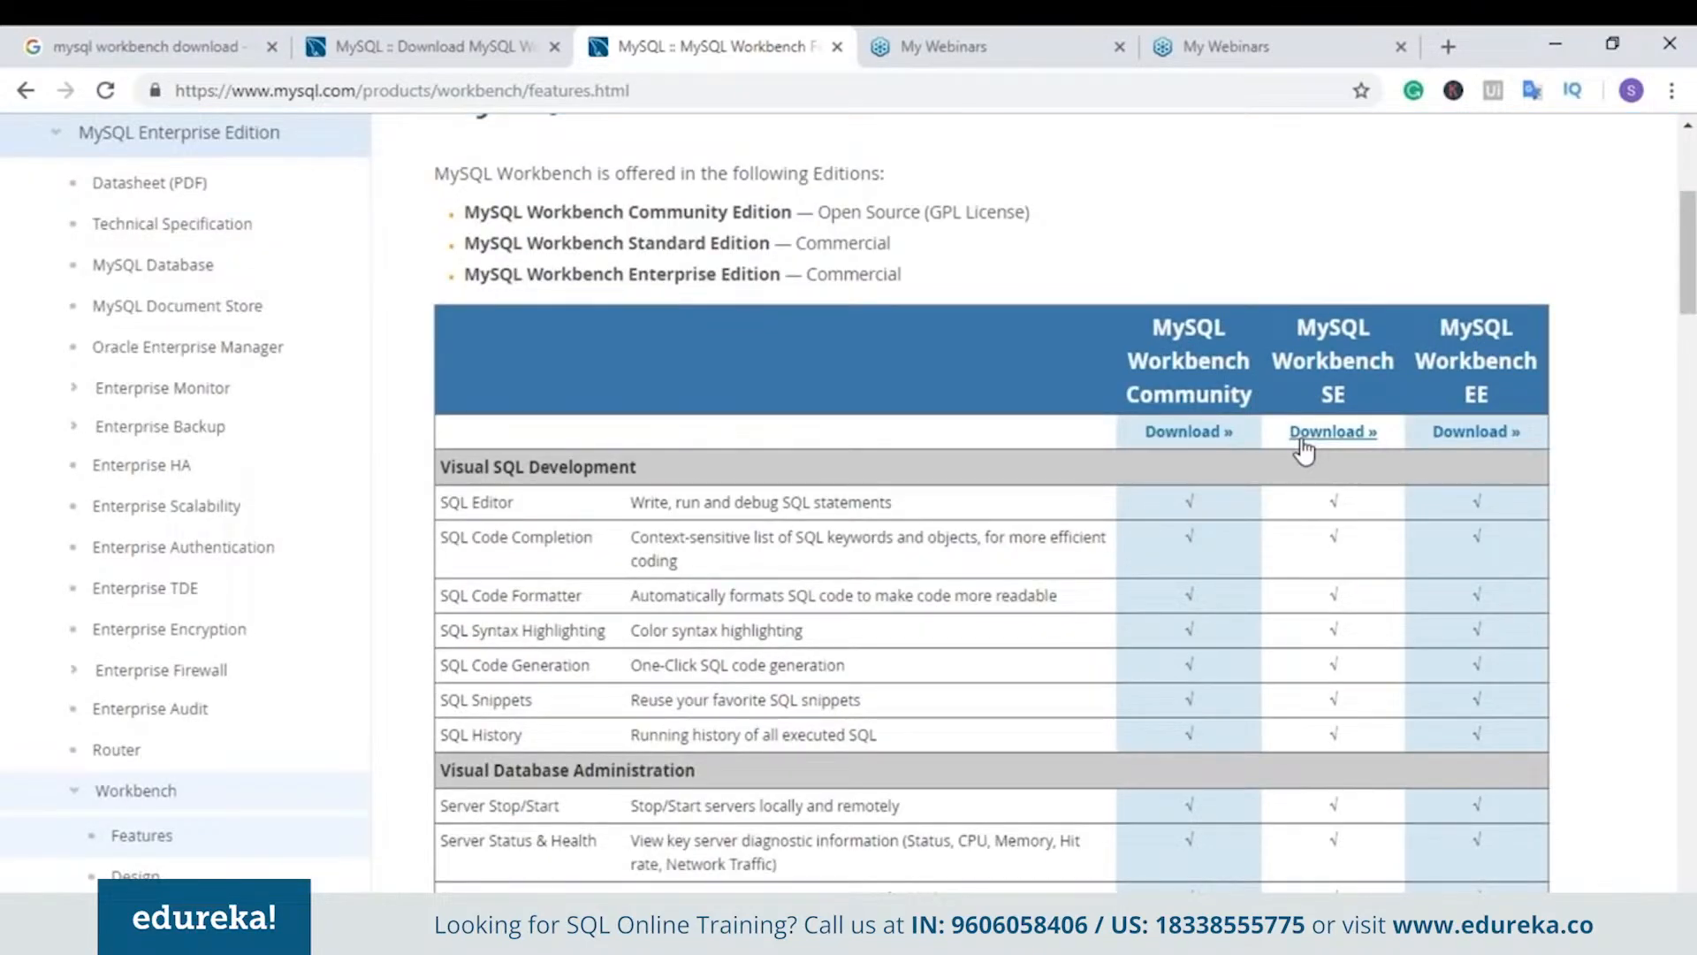
scroll(1345, 456, "down", 20)
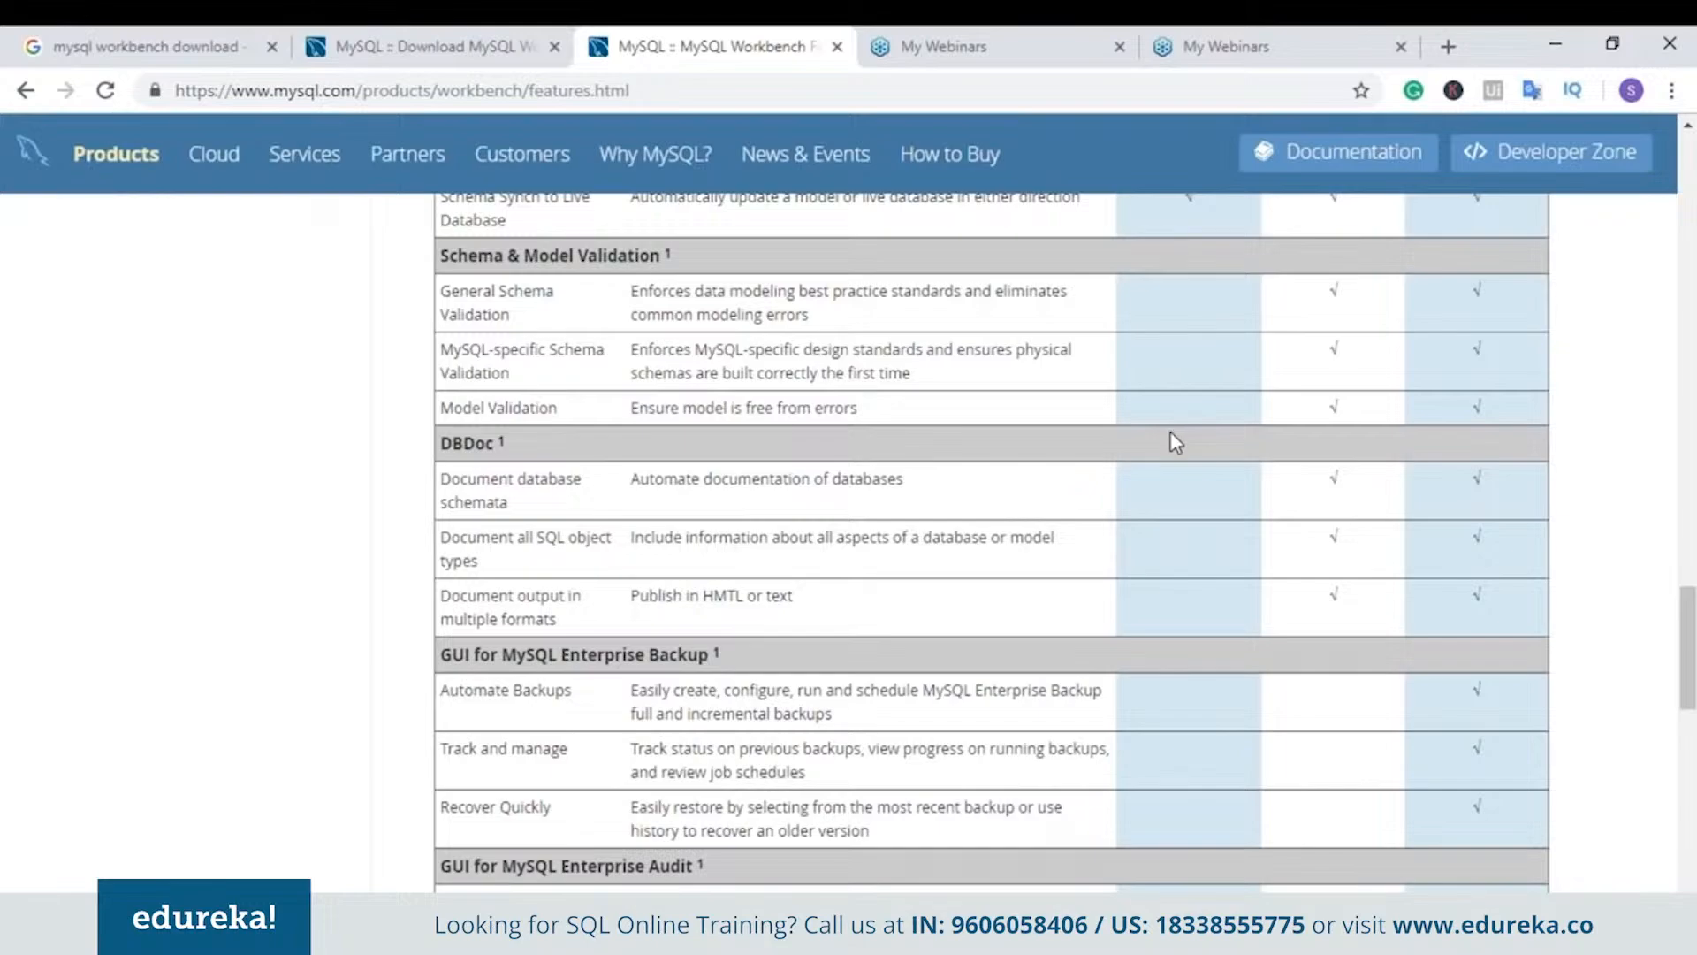
scroll(1175, 442, "down", 1)
scroll(1175, 442, "down", 3)
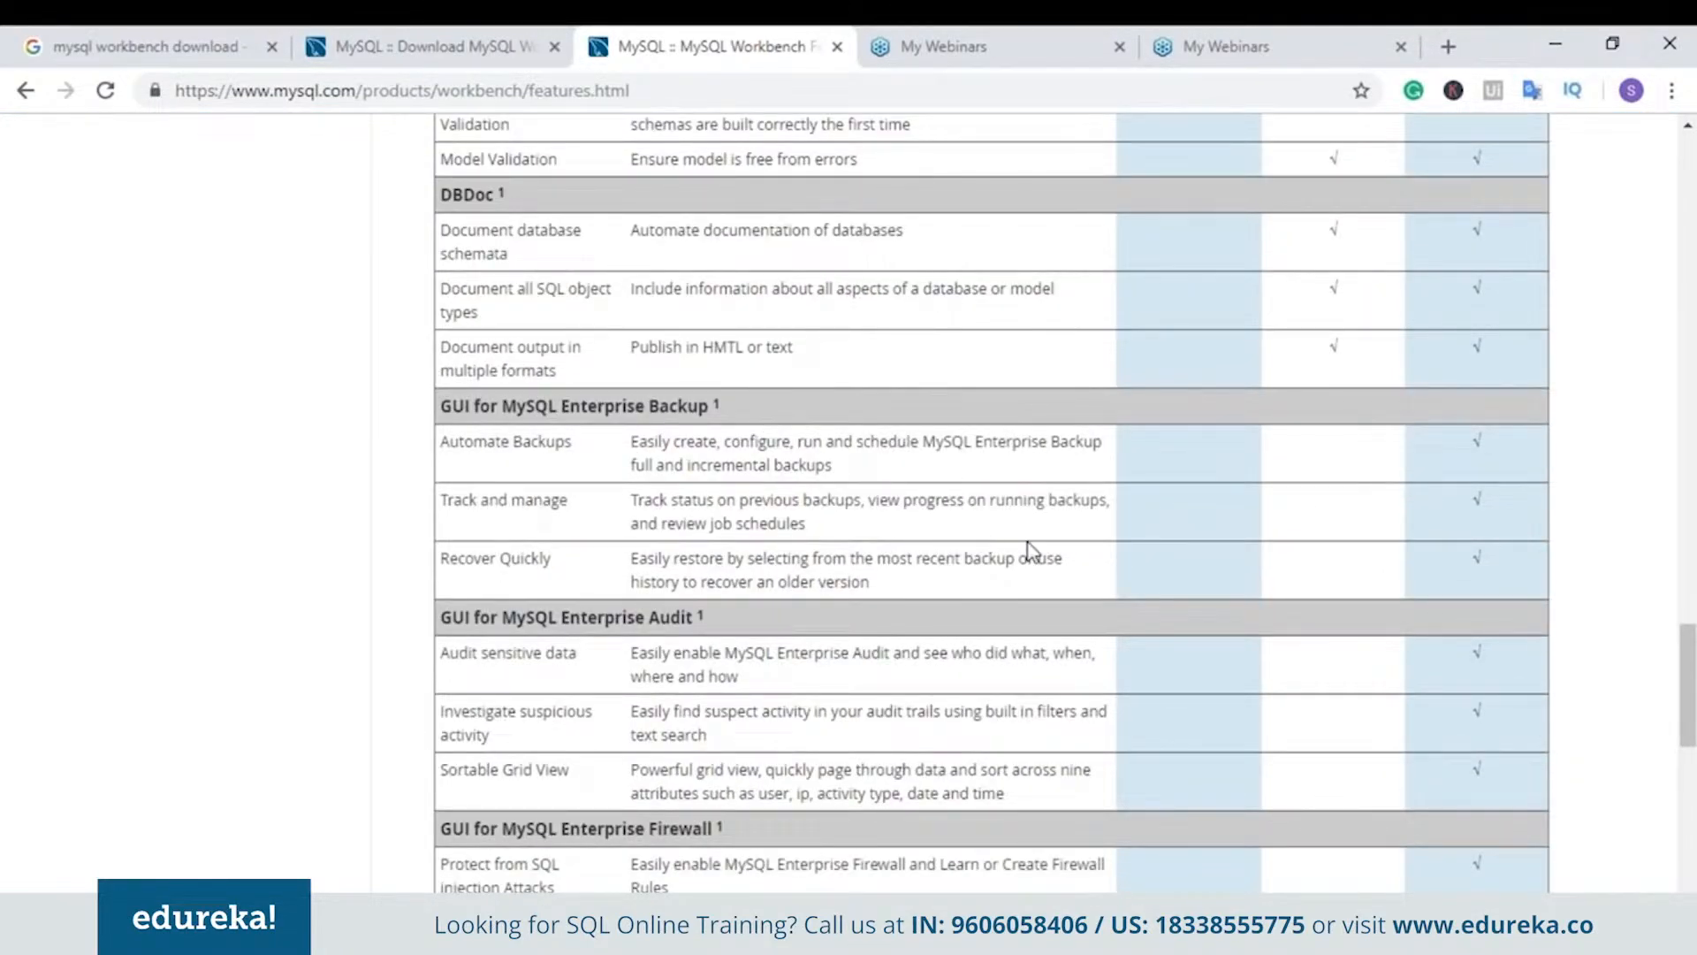
scroll(1026, 548, "down", 1)
scroll(1030, 550, "down", 1)
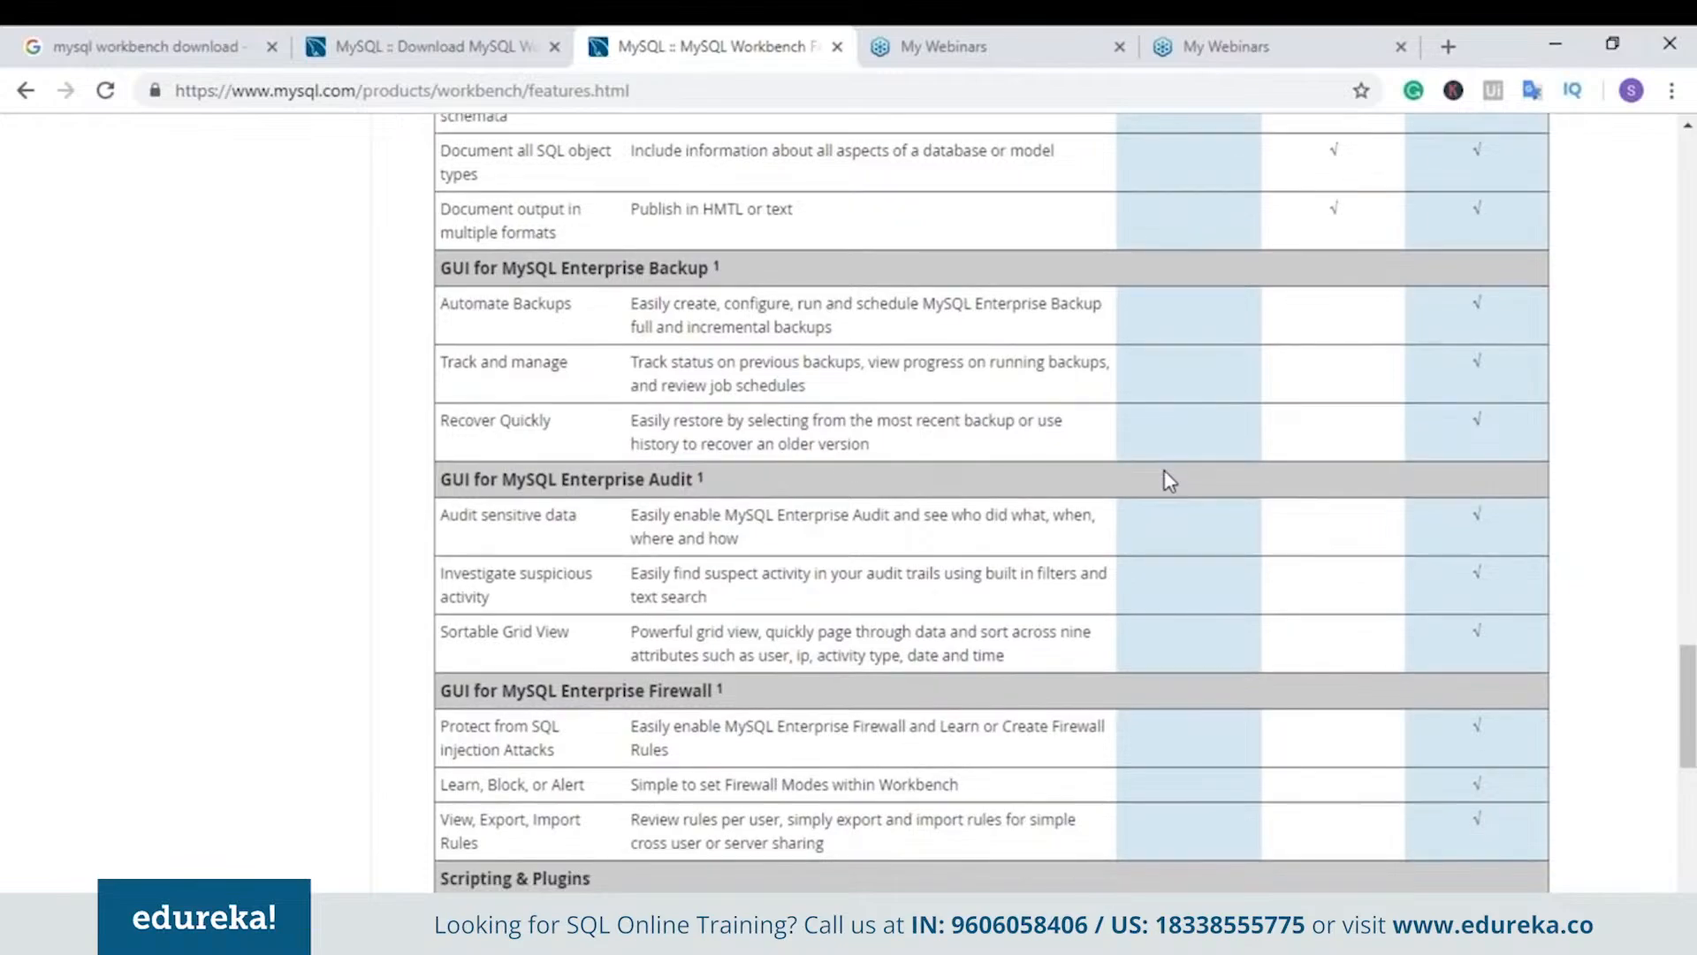
scroll(1149, 433, "down", 3)
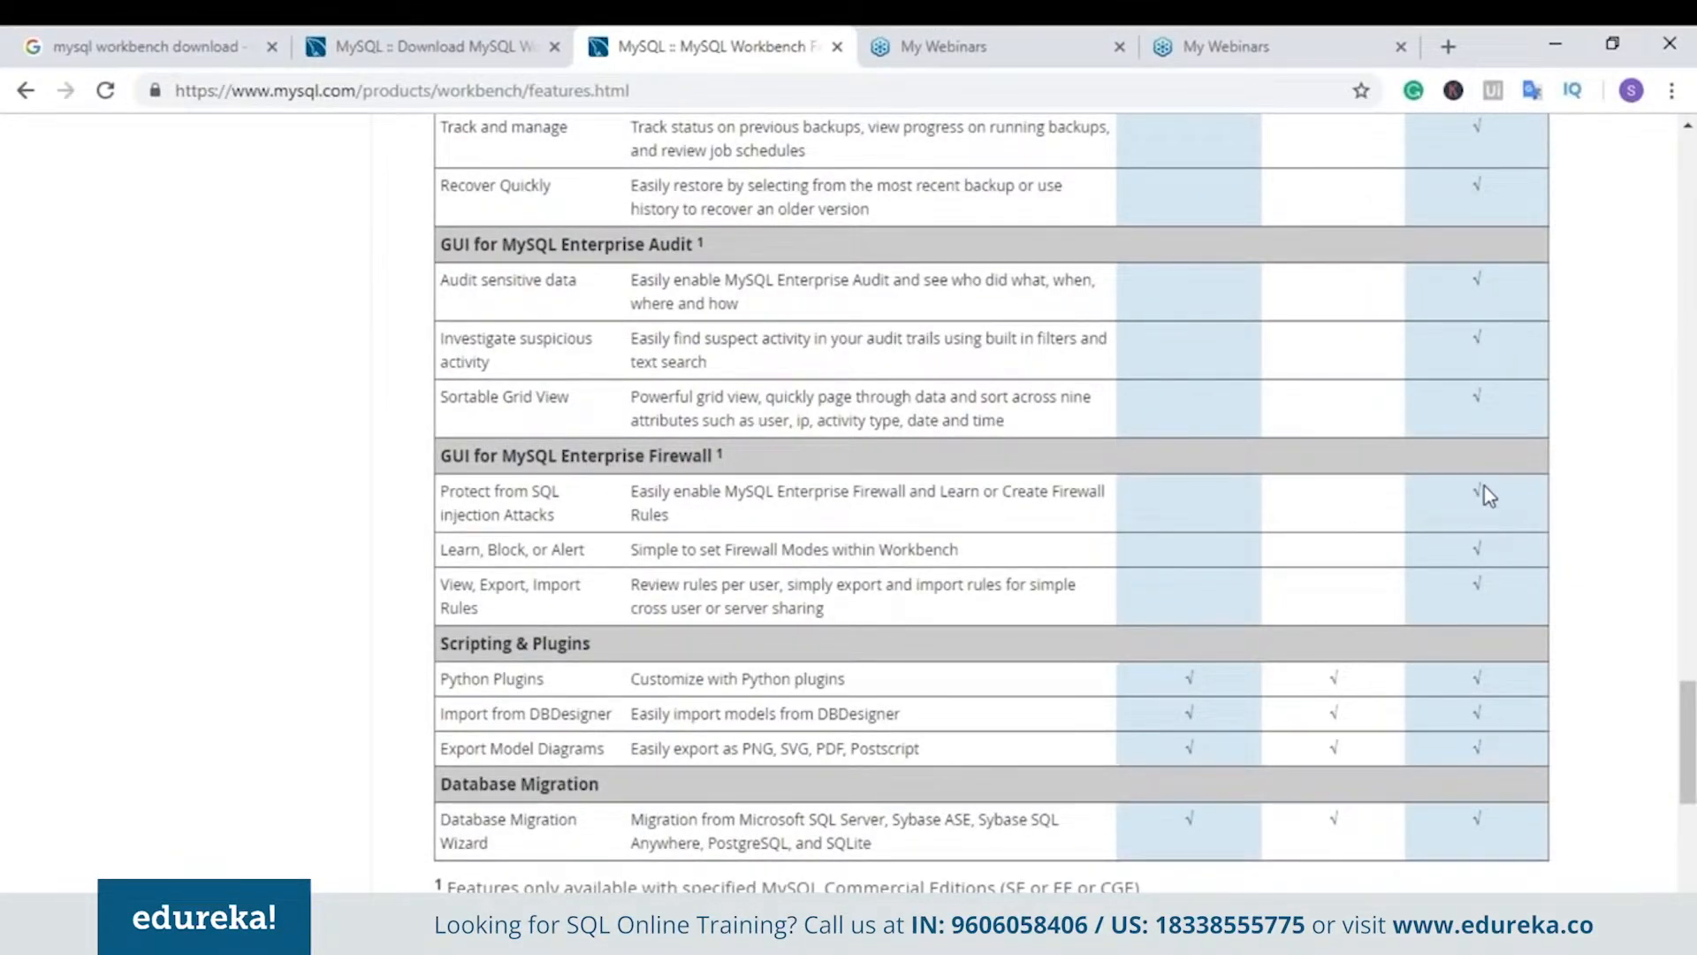
scroll(1485, 495, "down", 3)
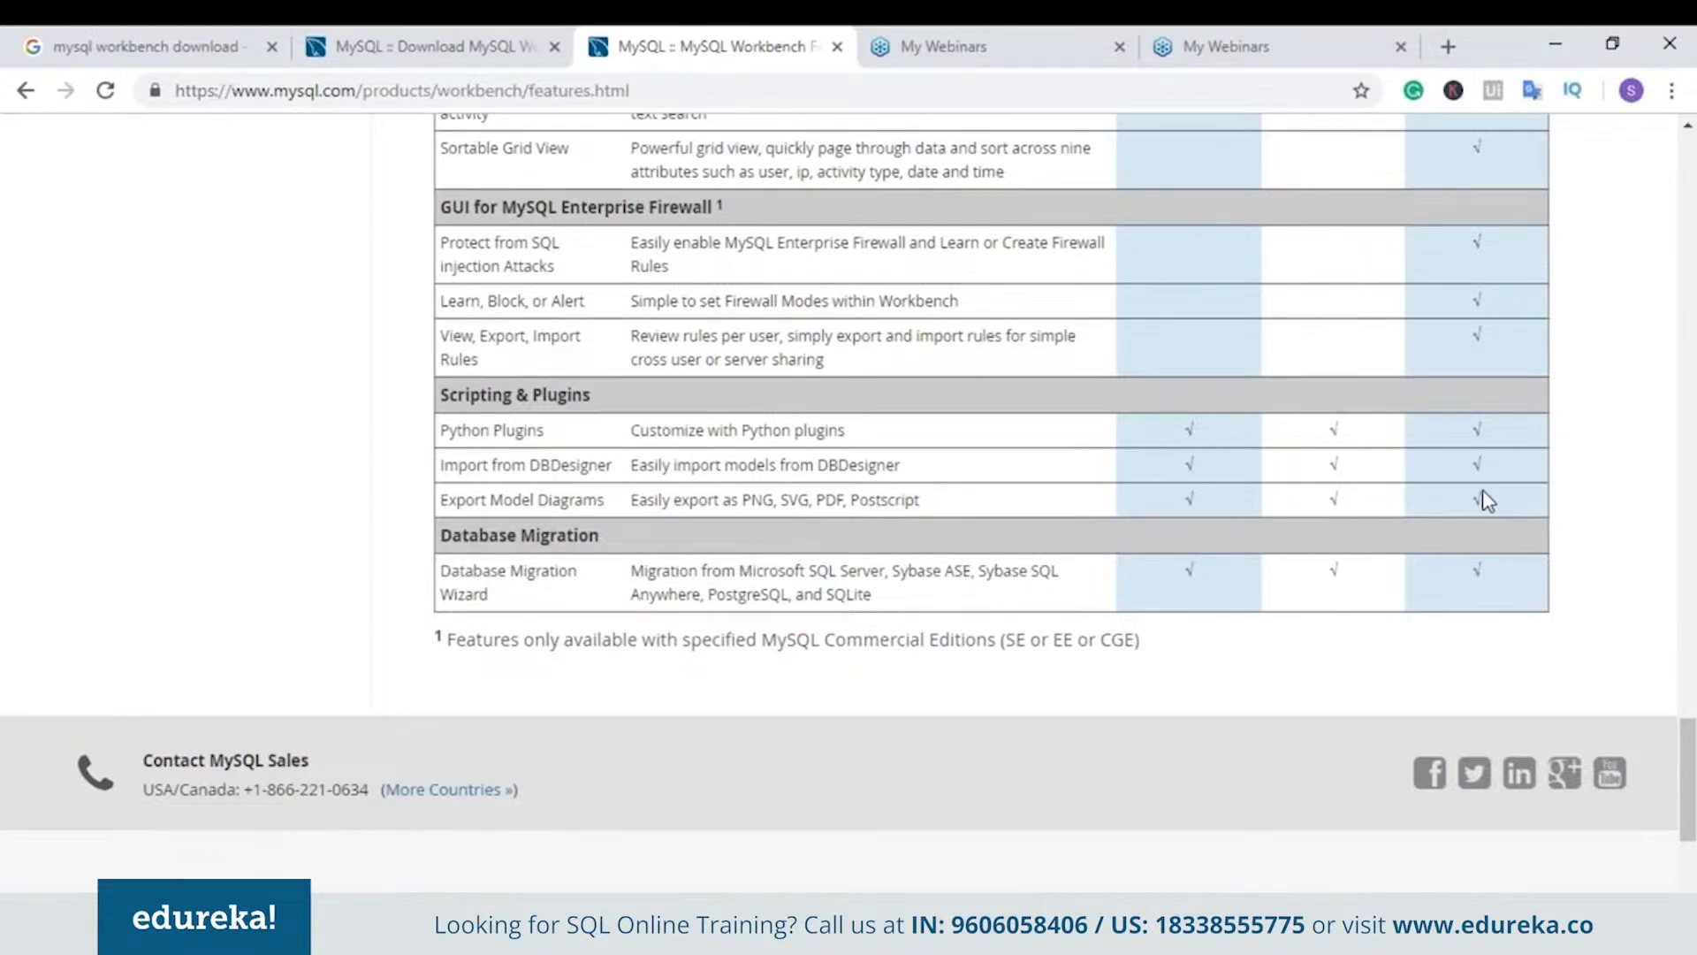
scroll(1488, 501, "up", 20)
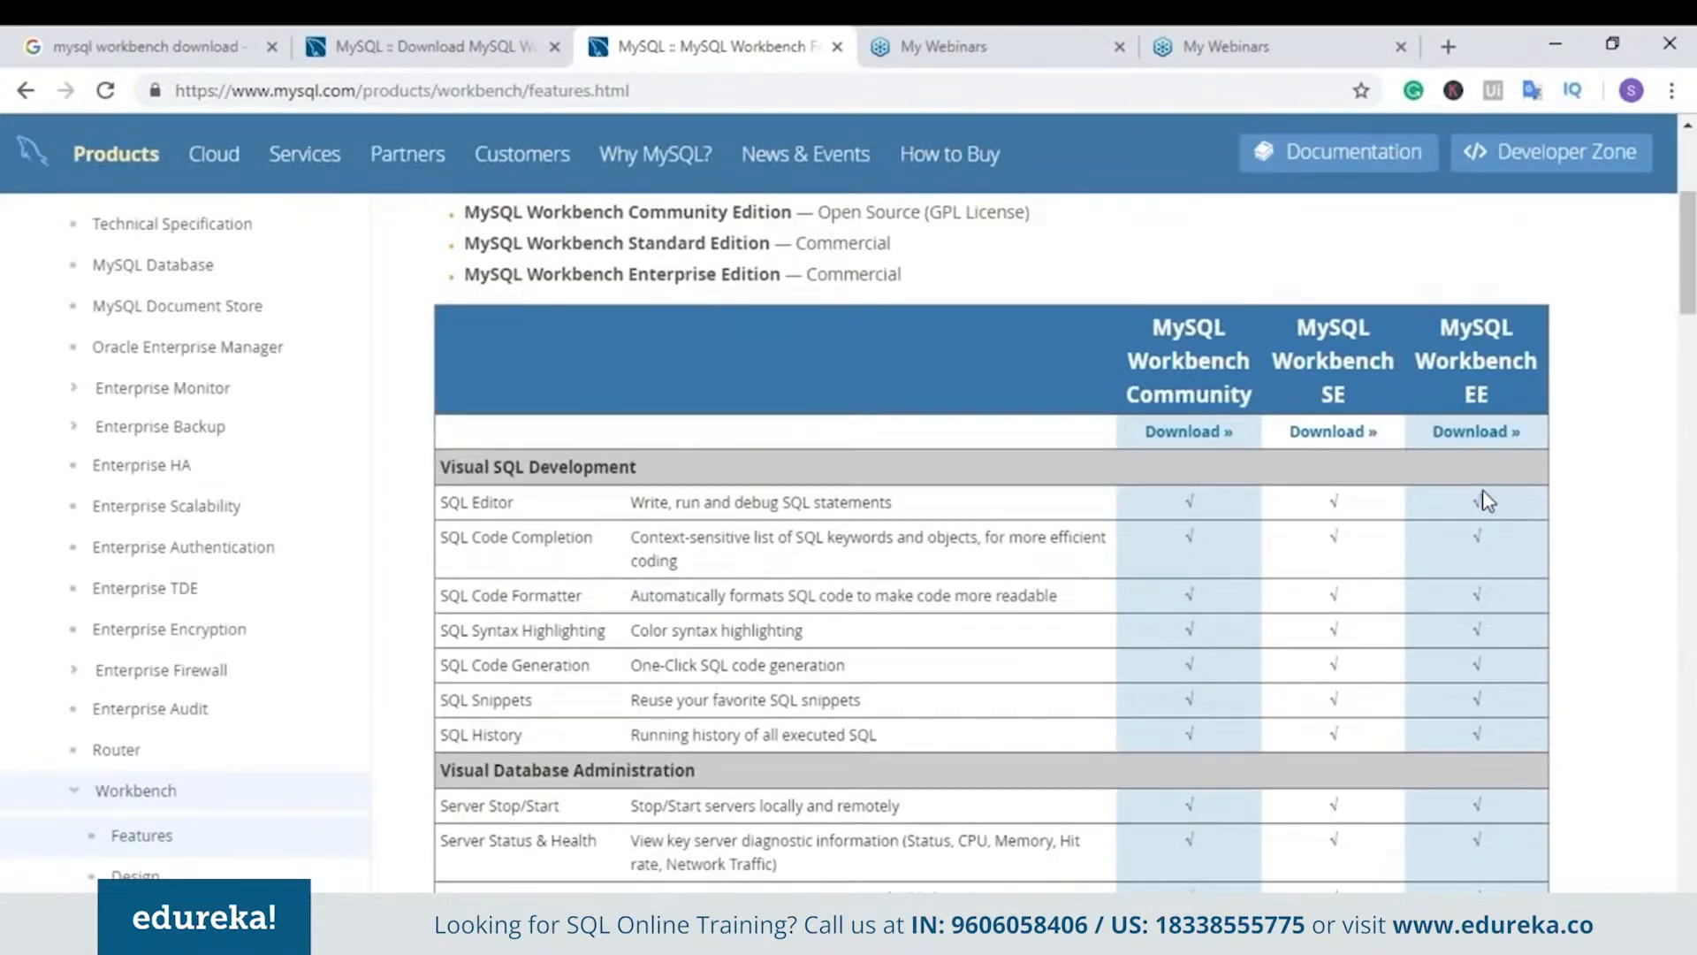
scroll(871, 397, "down", 5)
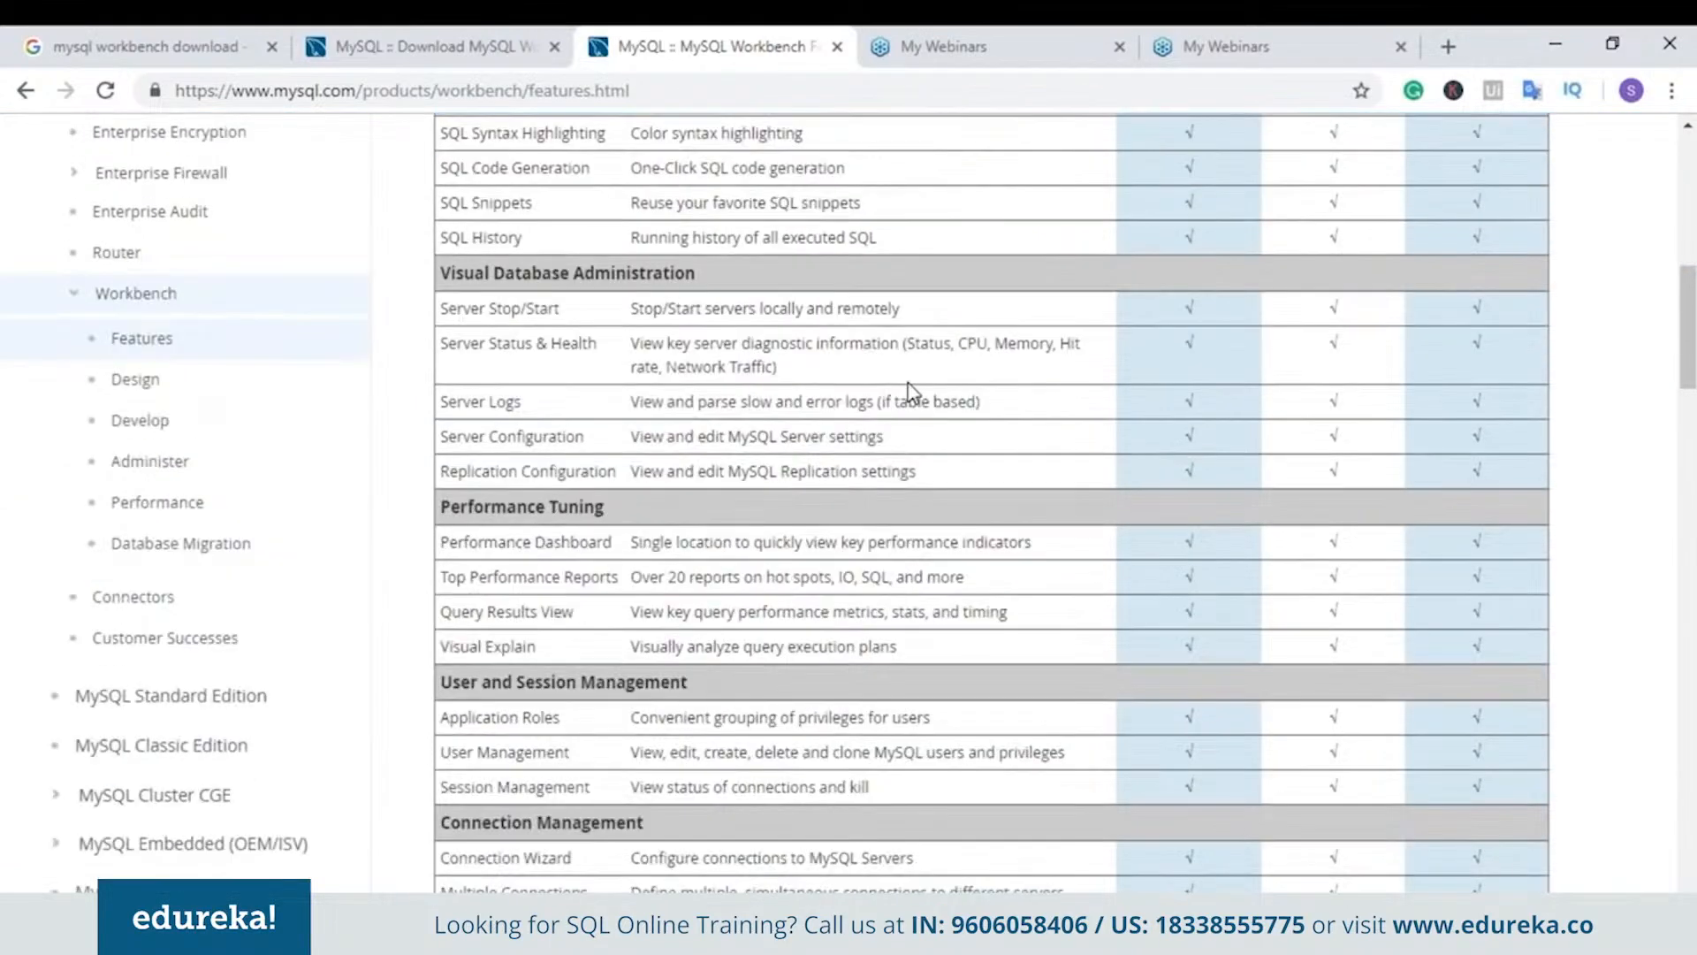
scroll(928, 395, "up", 4)
scroll(944, 395, "down", 3)
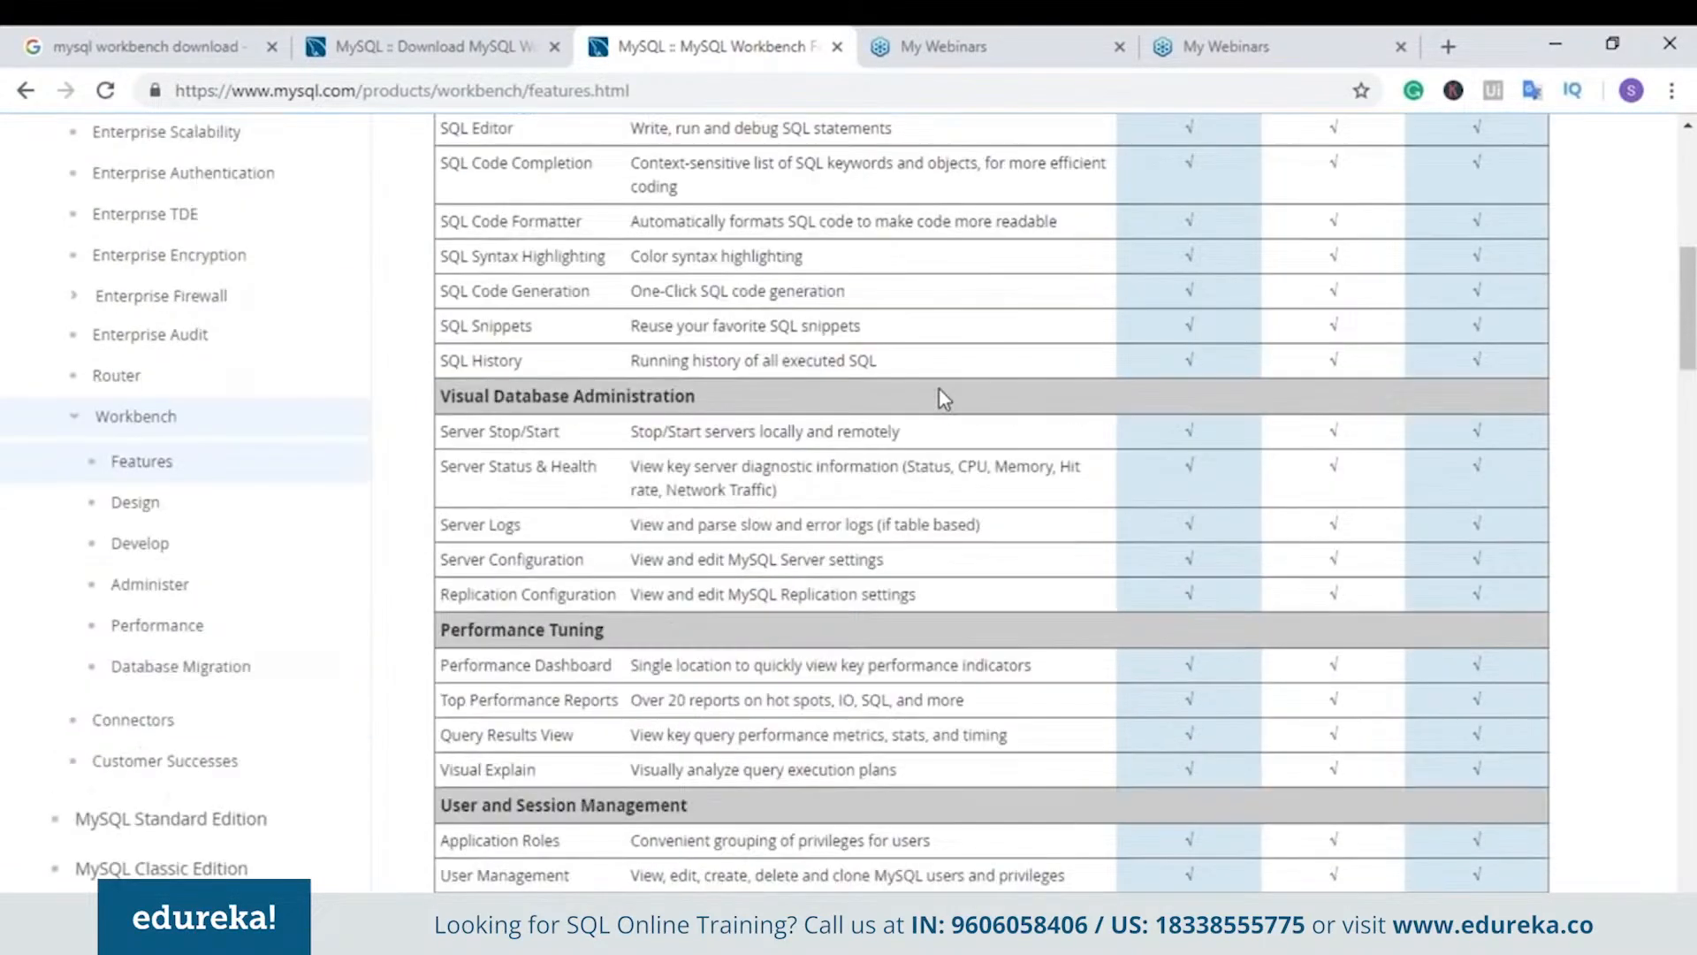
scroll(940, 391, "down", 4)
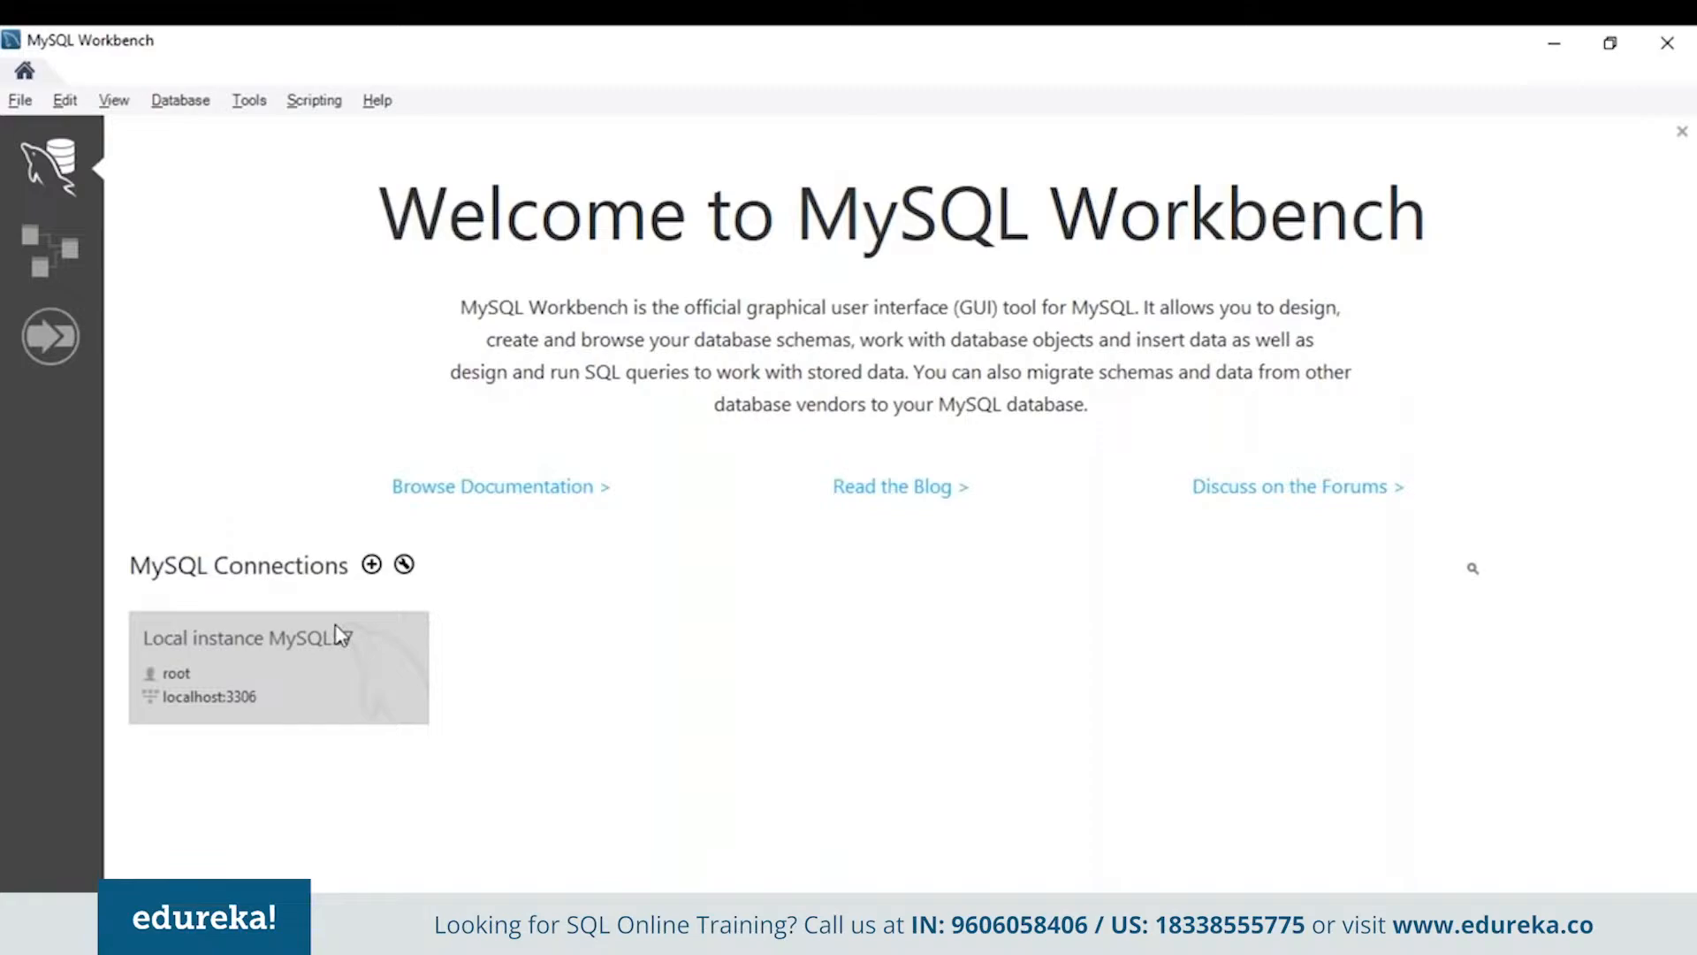
Begin a new MySQL connection and name it 'edureka'
left_click(371, 567)
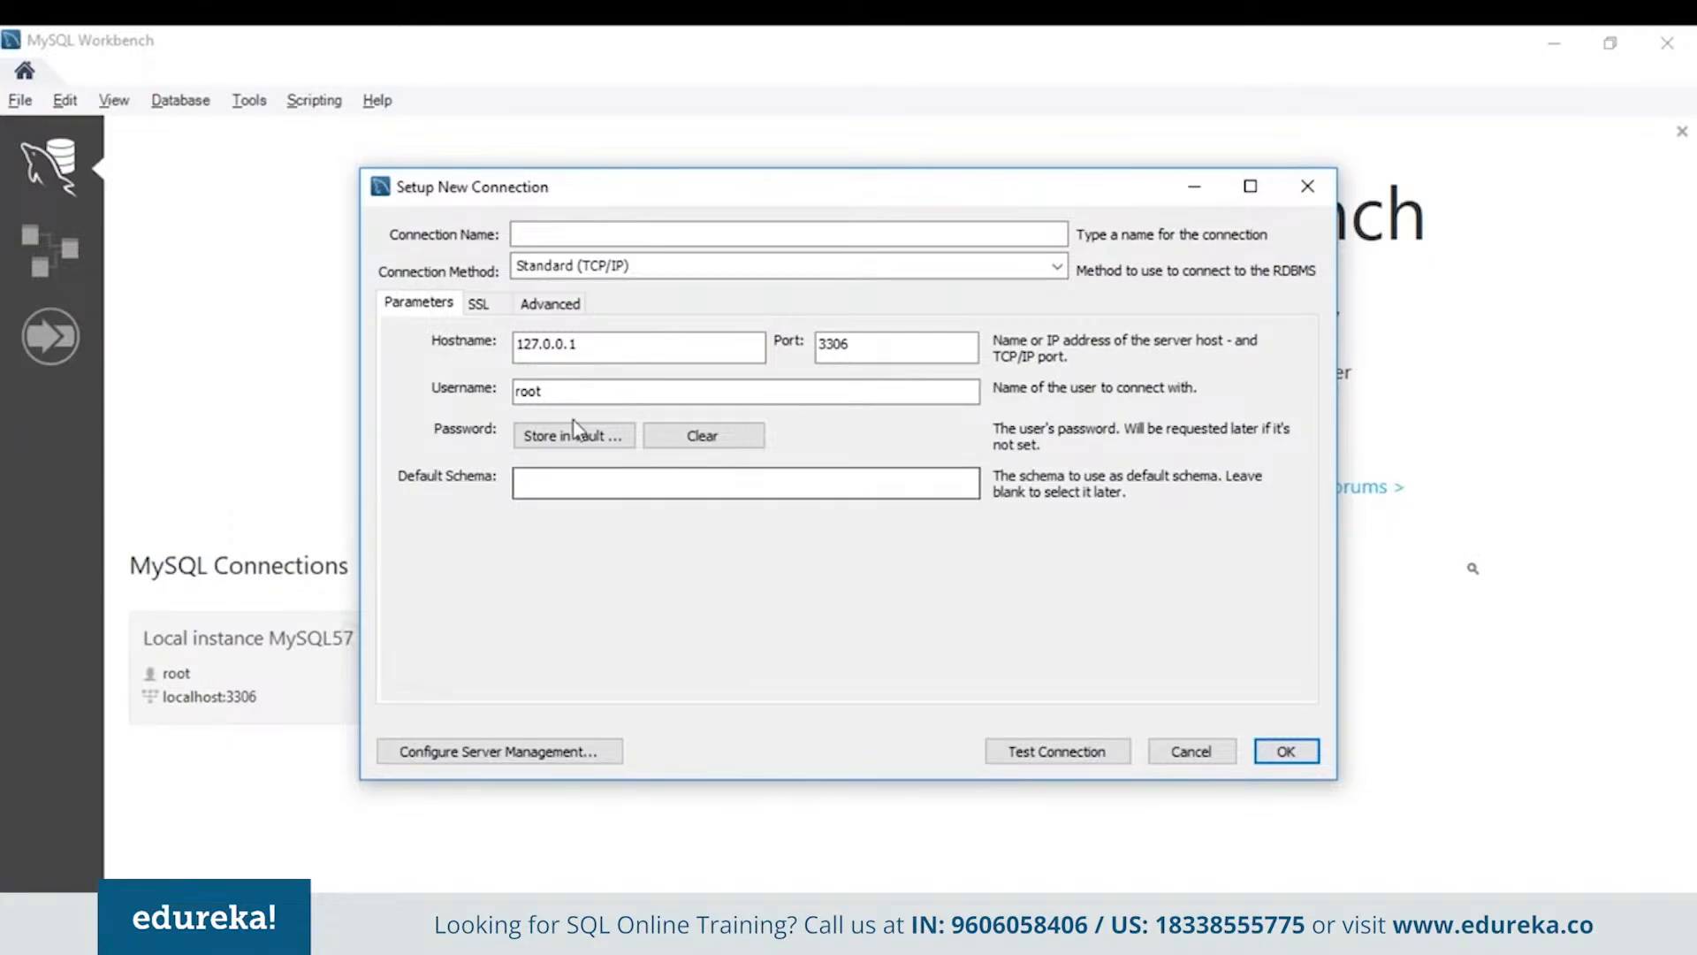
left_click(555, 235)
type("edureka")
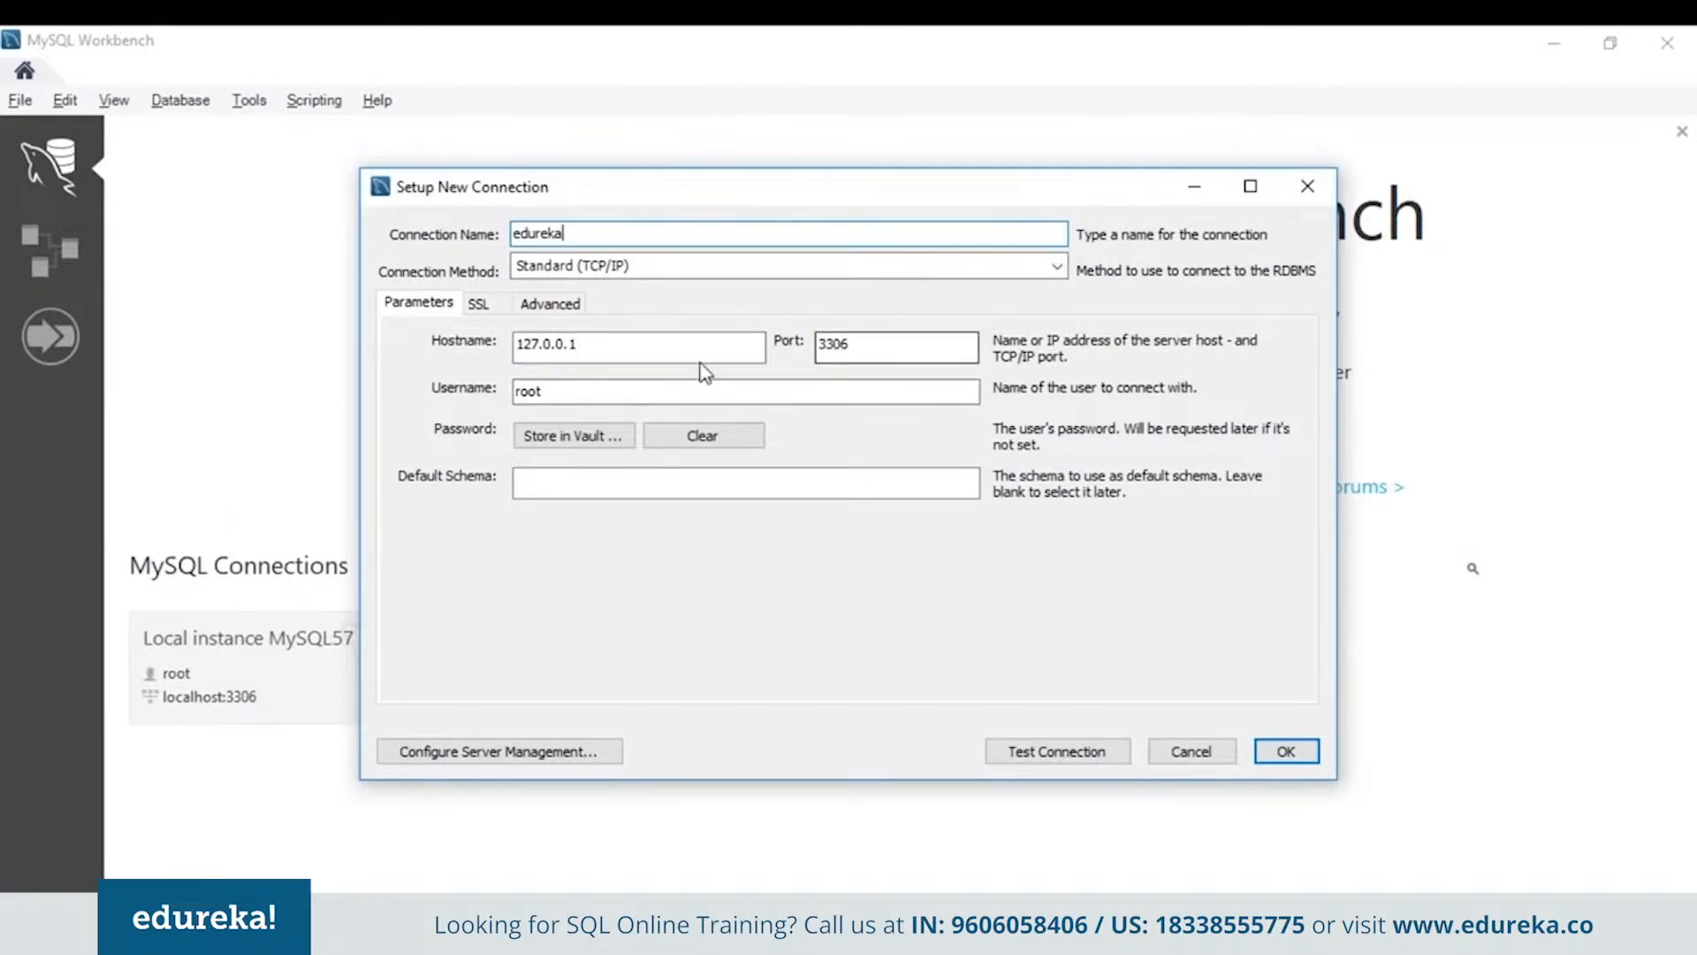
Store the root password in the vault and save the edureka connection to 127.0.0.1:3306
left_click(629, 436)
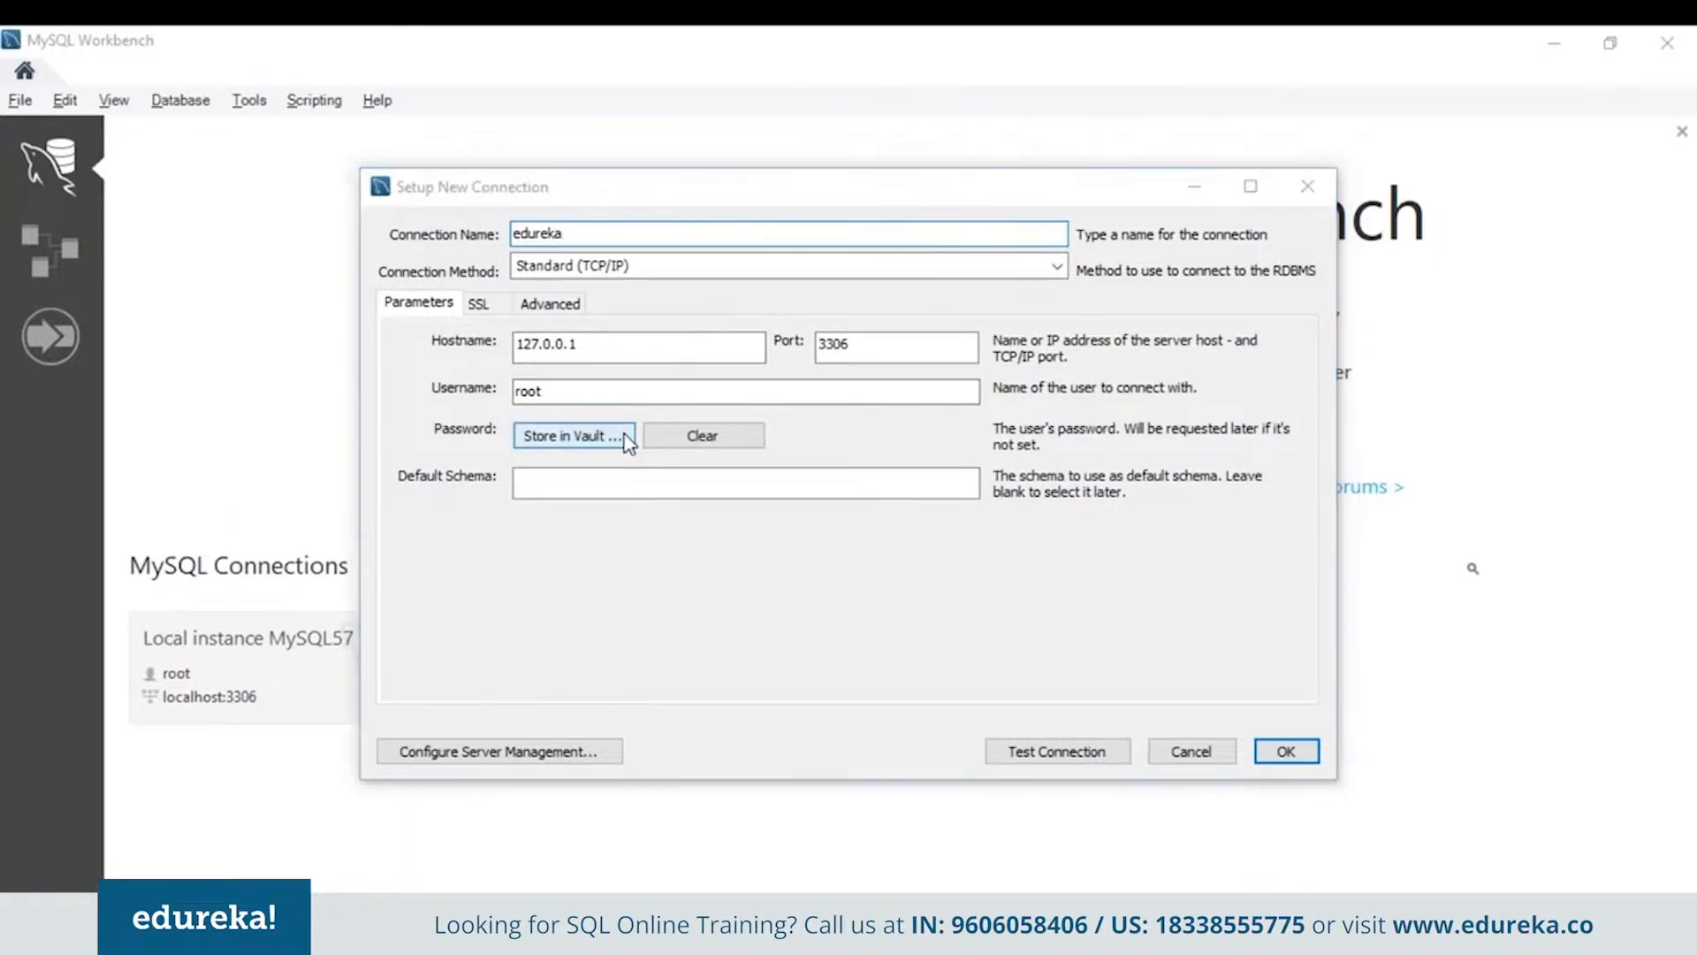
type("*********")
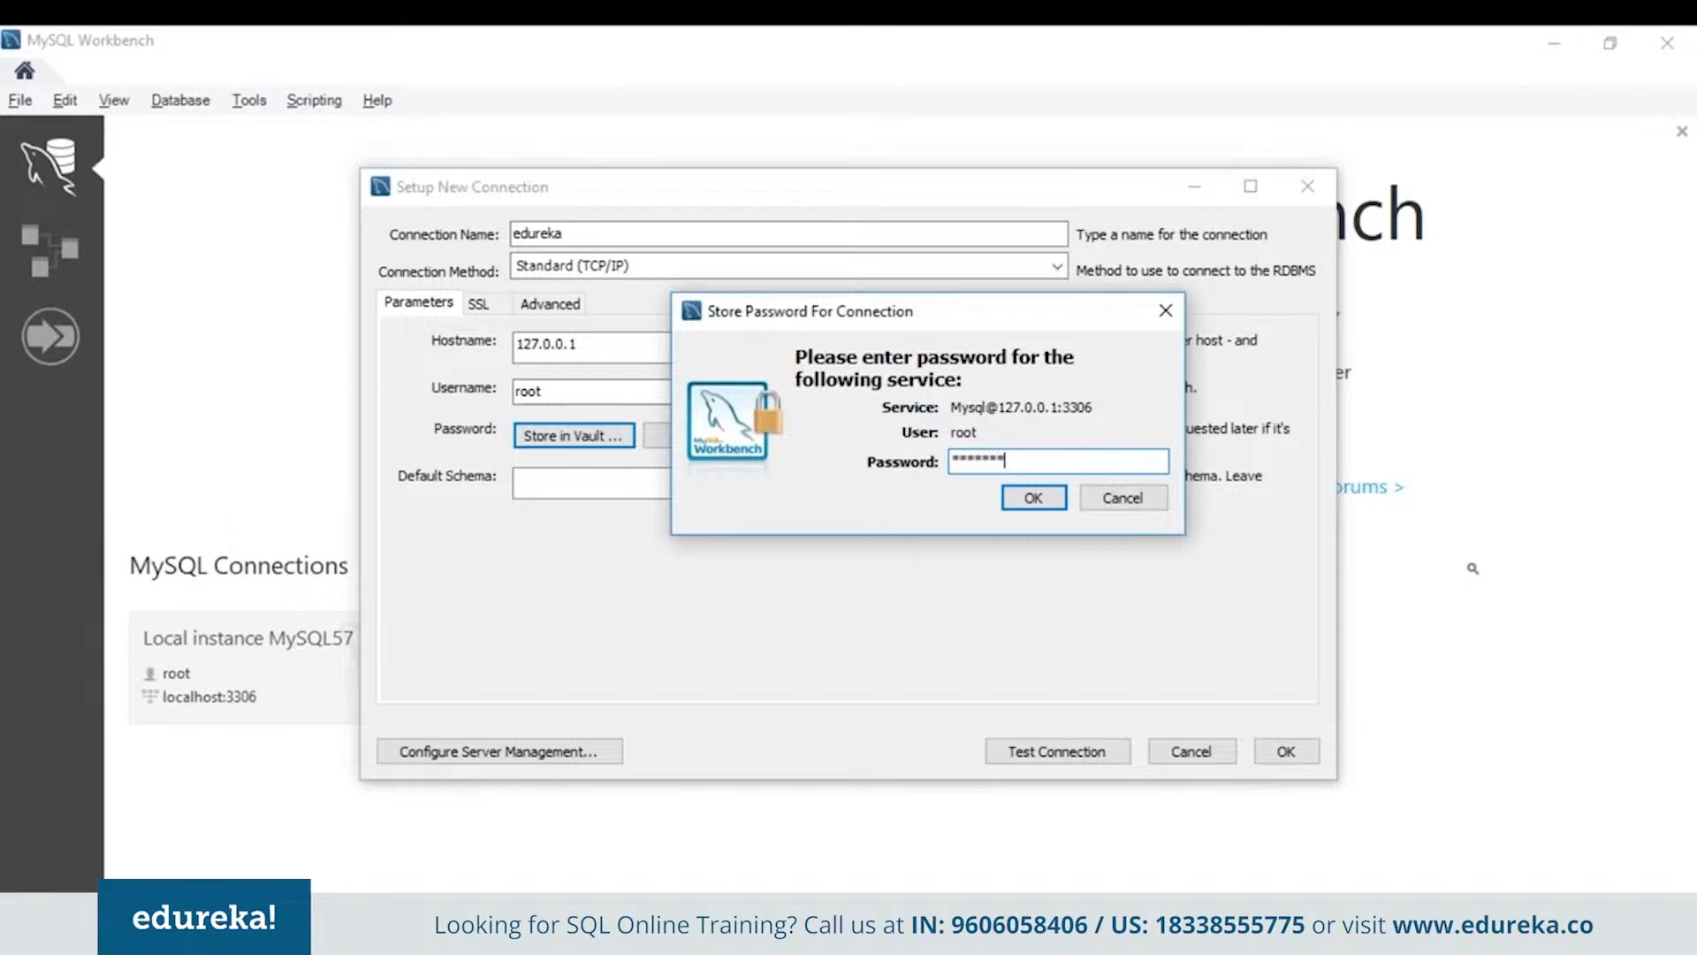
left_click(1046, 499)
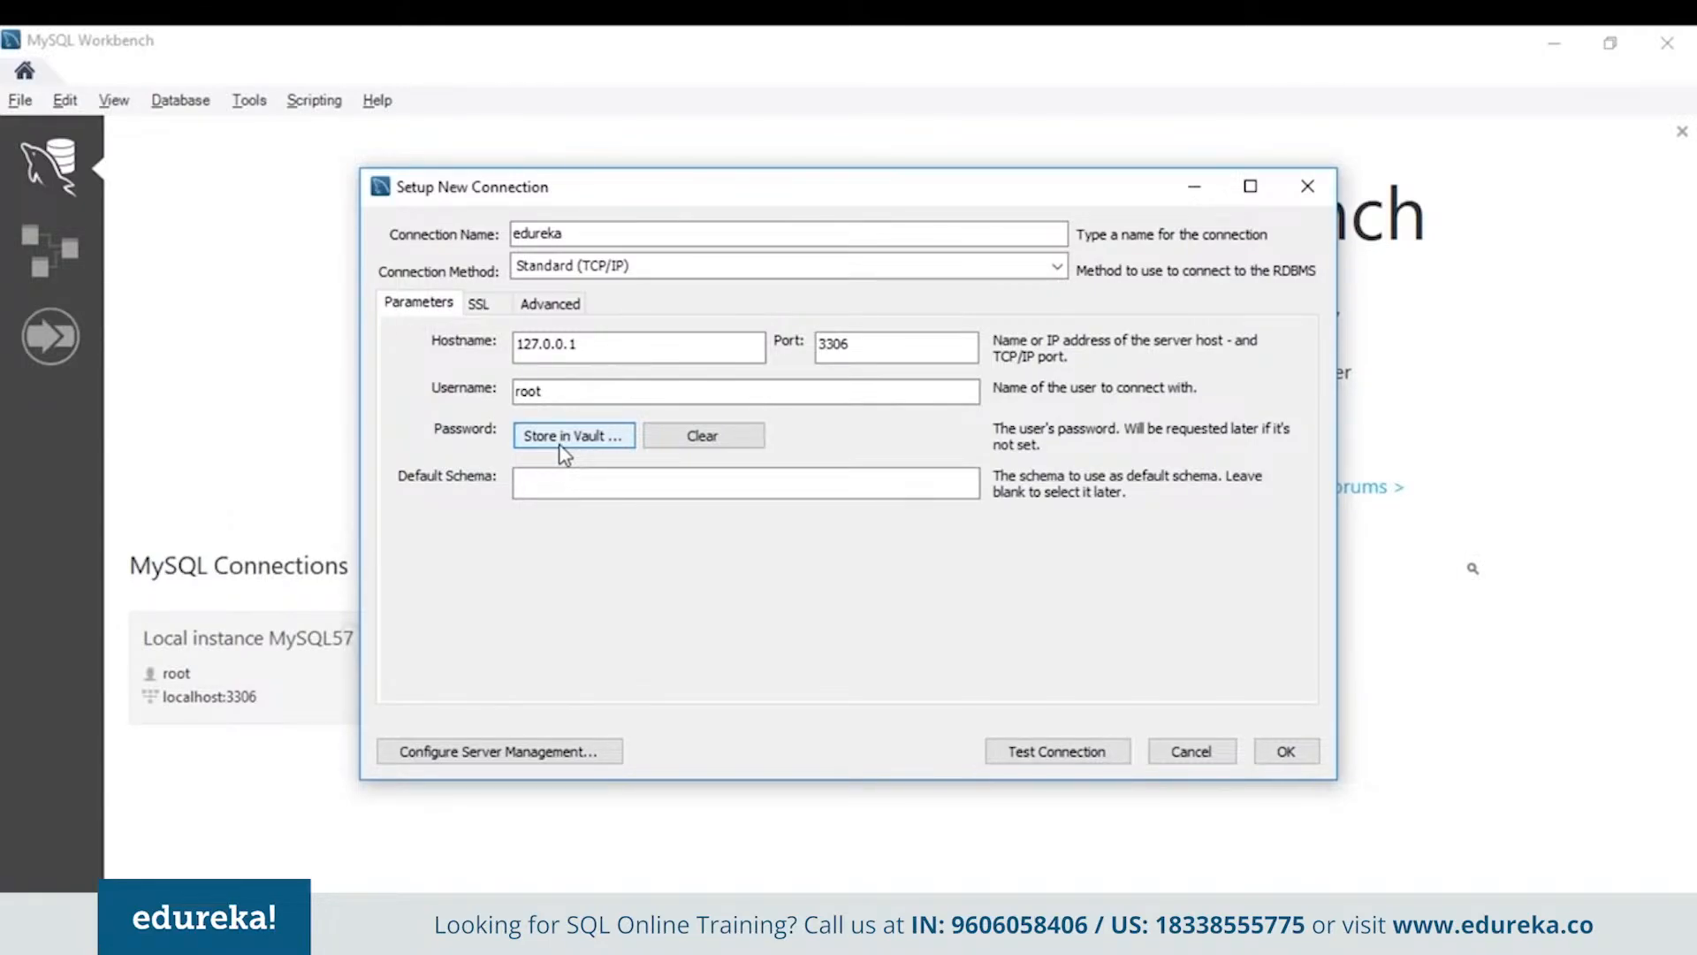
left_click(551, 488)
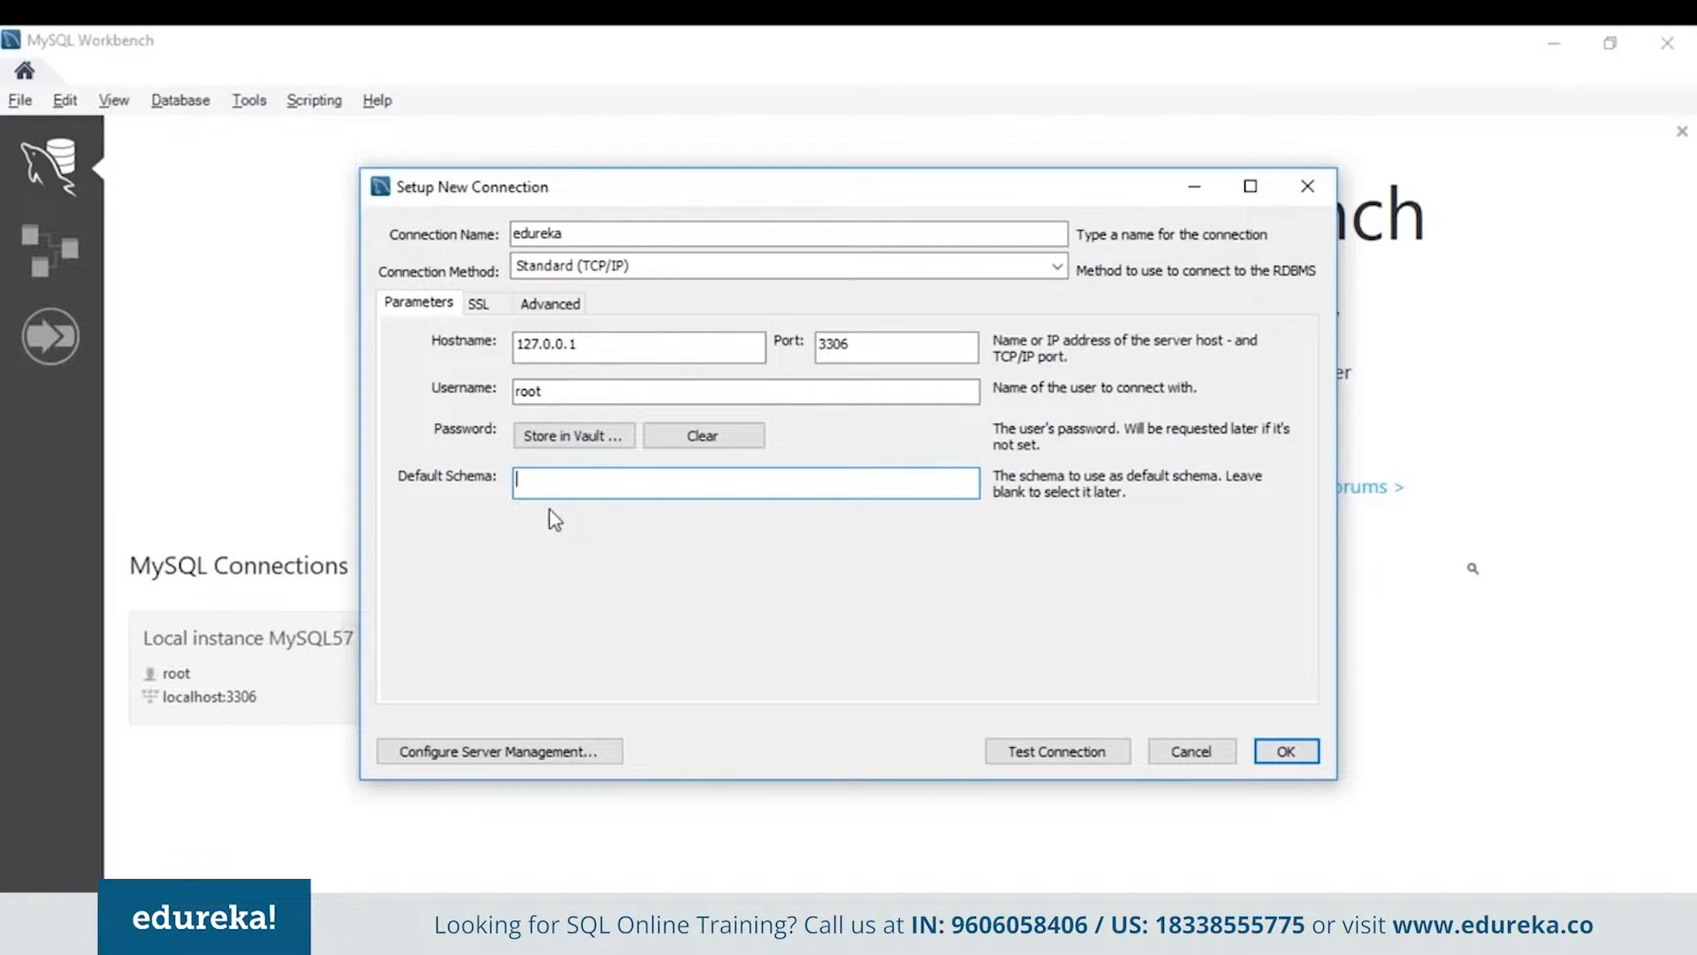
left_click(1315, 756)
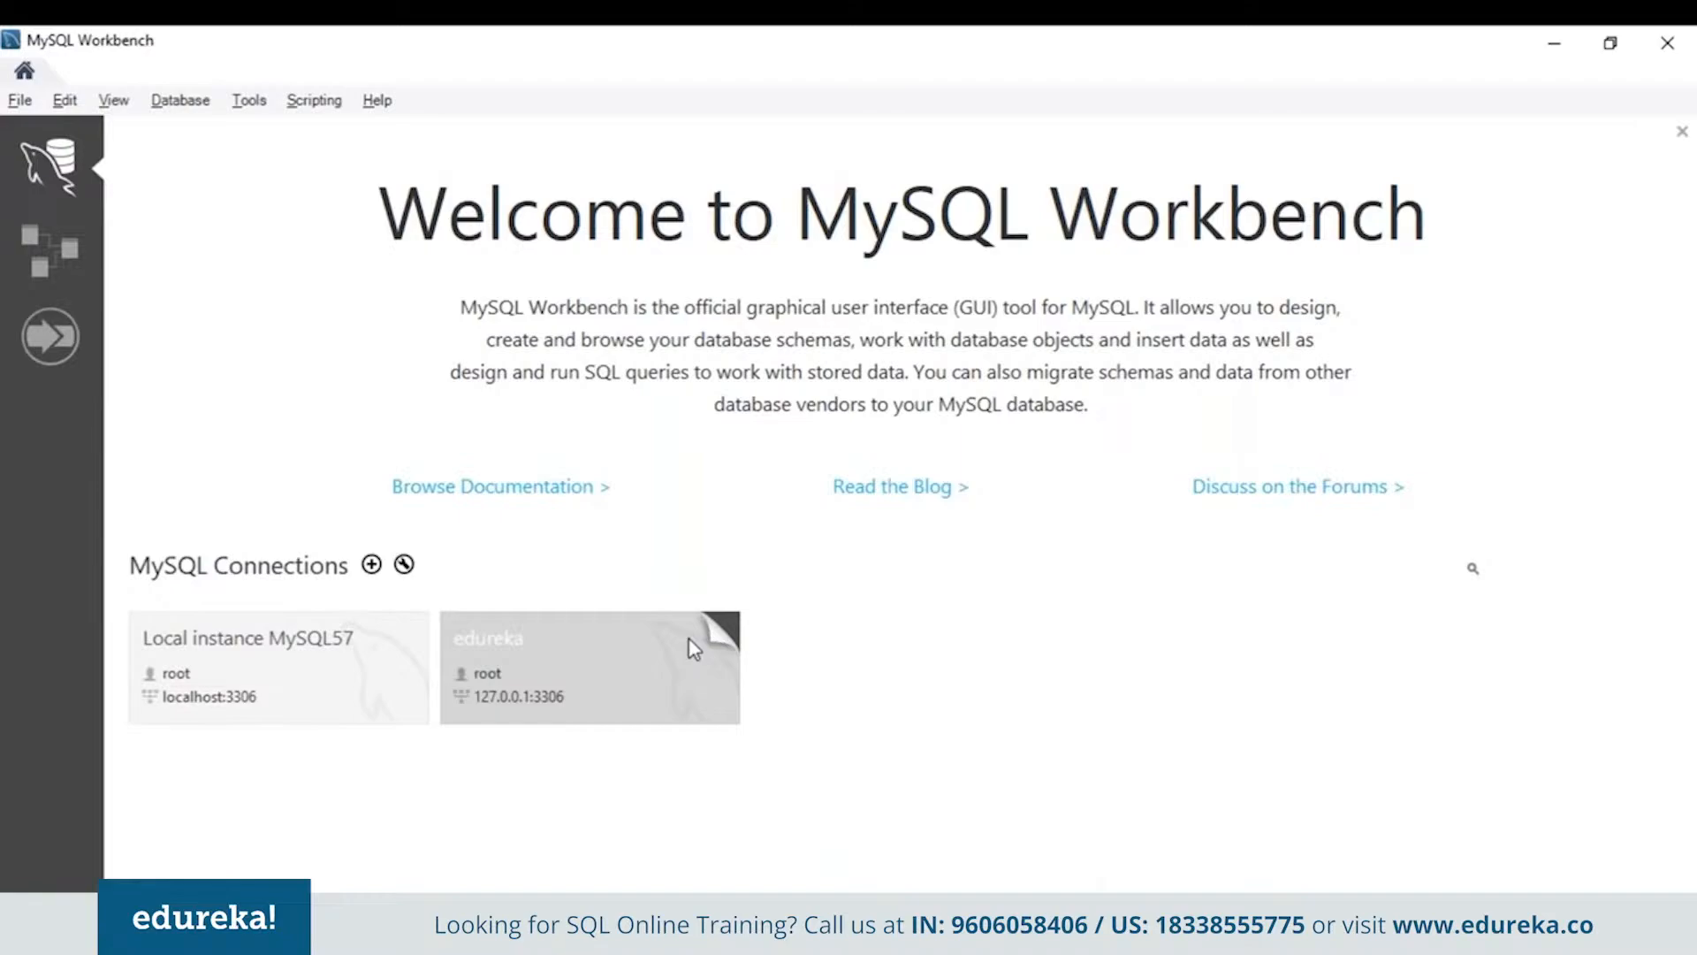
Open the edureka connection's settings and review its Remote Management and System Profile tabs
left_click(530, 669)
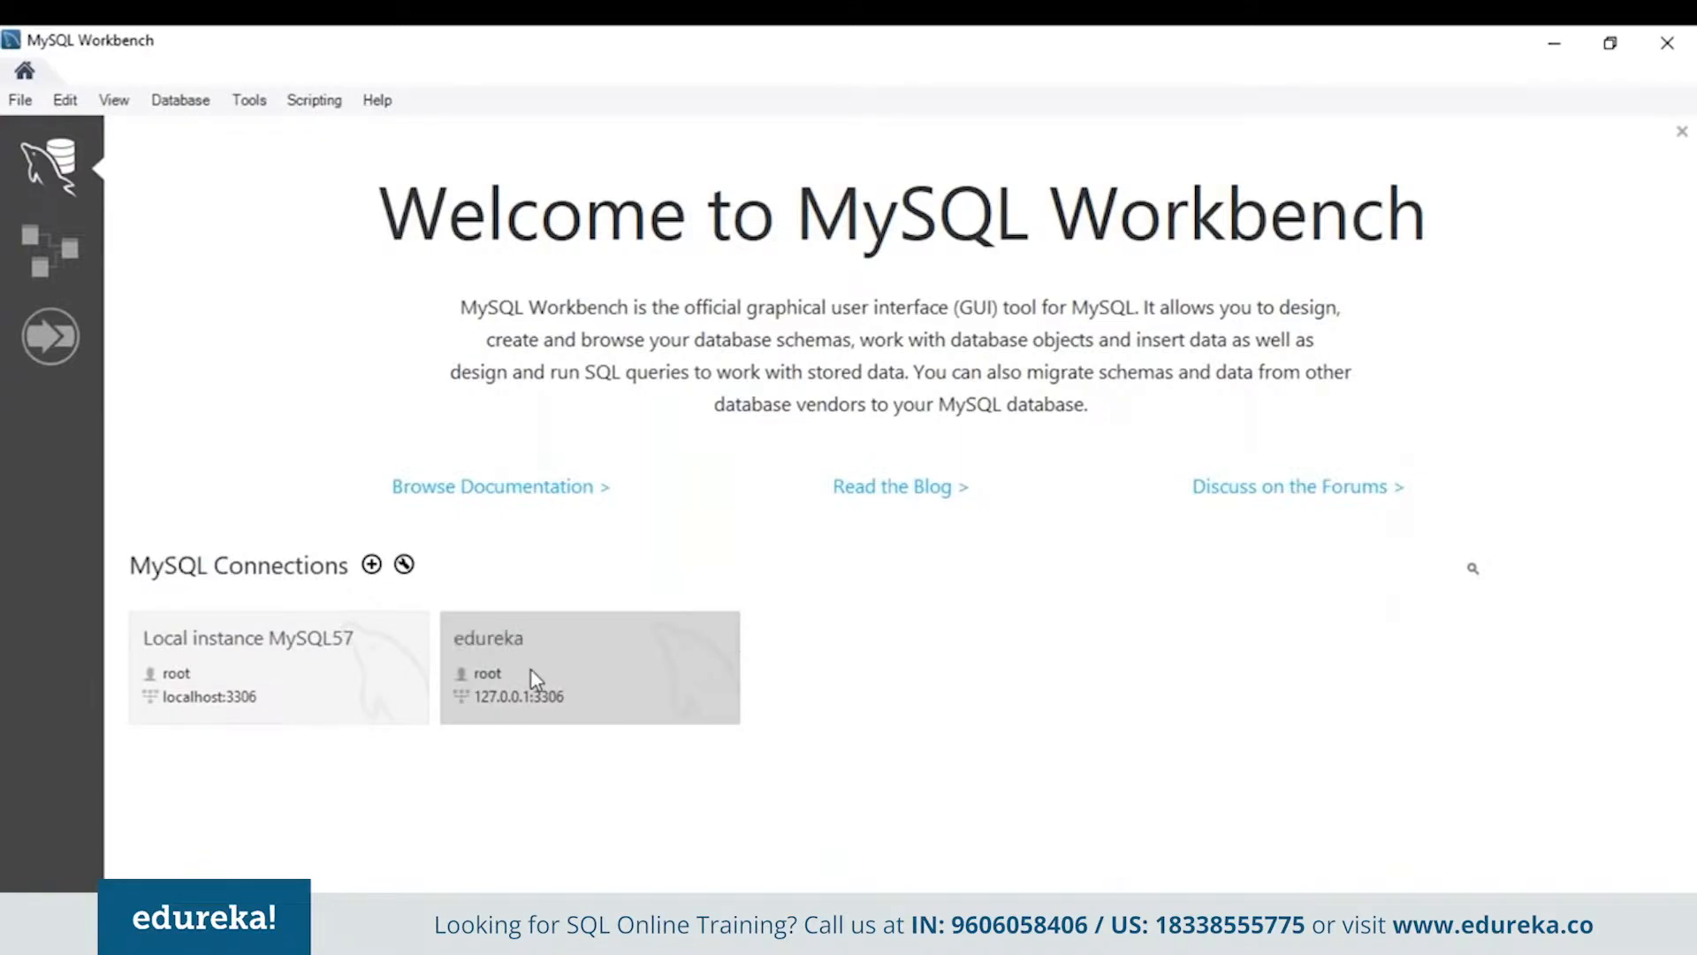
right_click(530, 669)
left_click(594, 555)
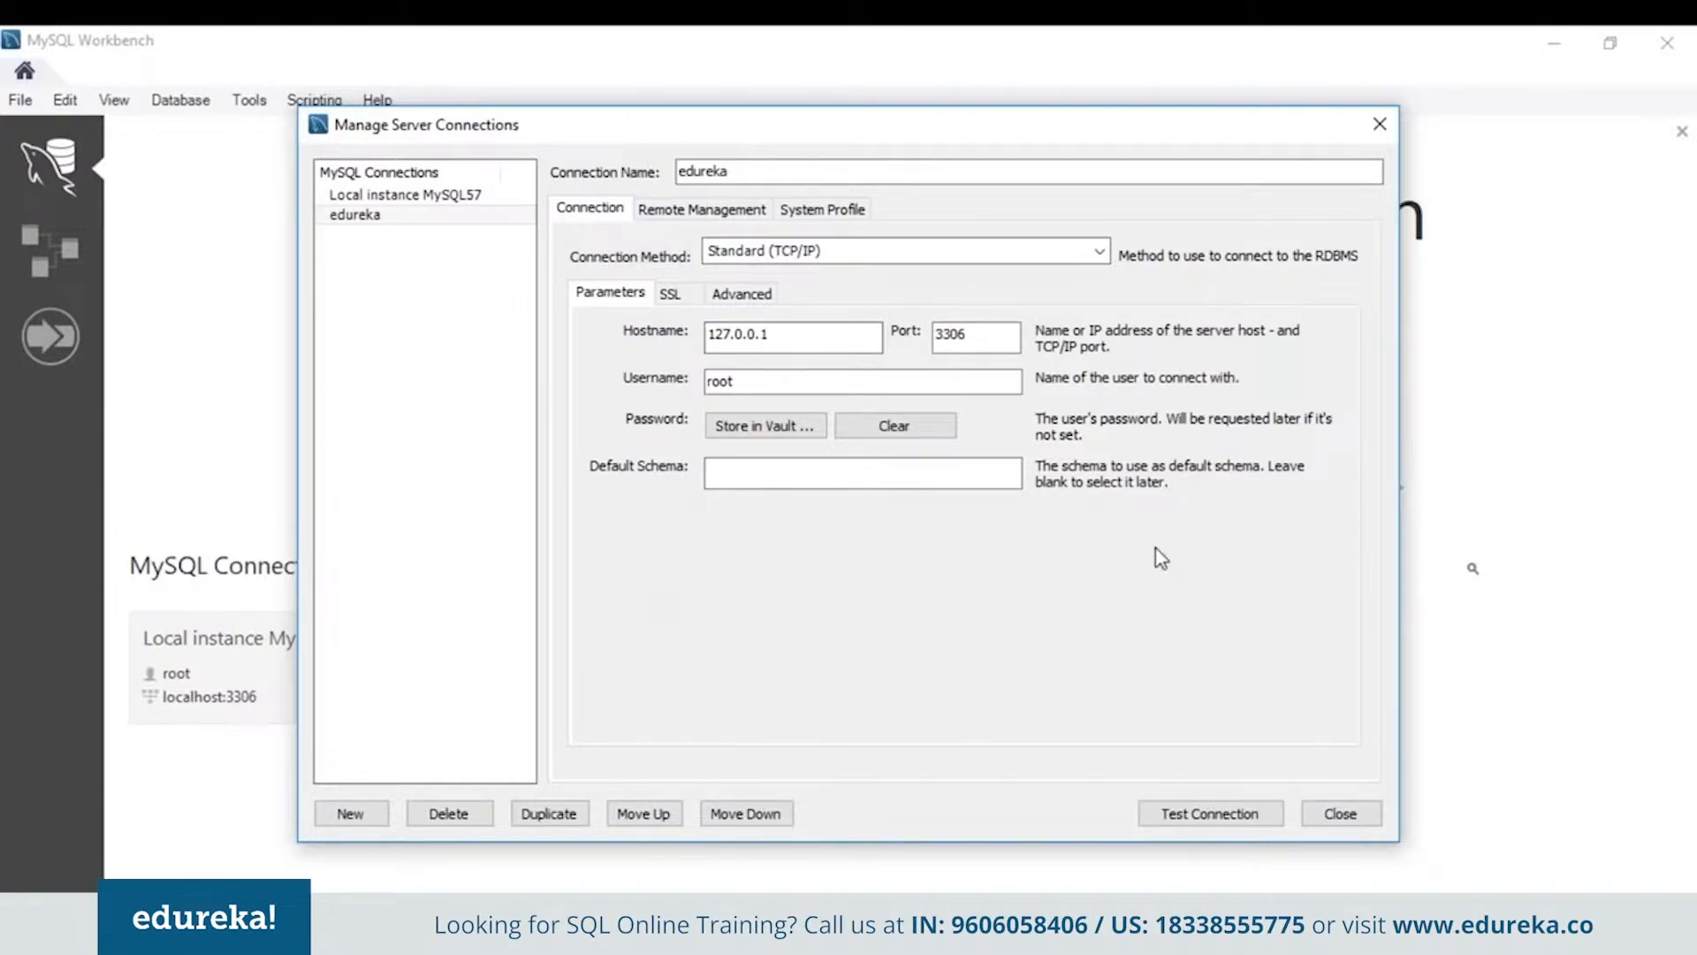
left_click(665, 211)
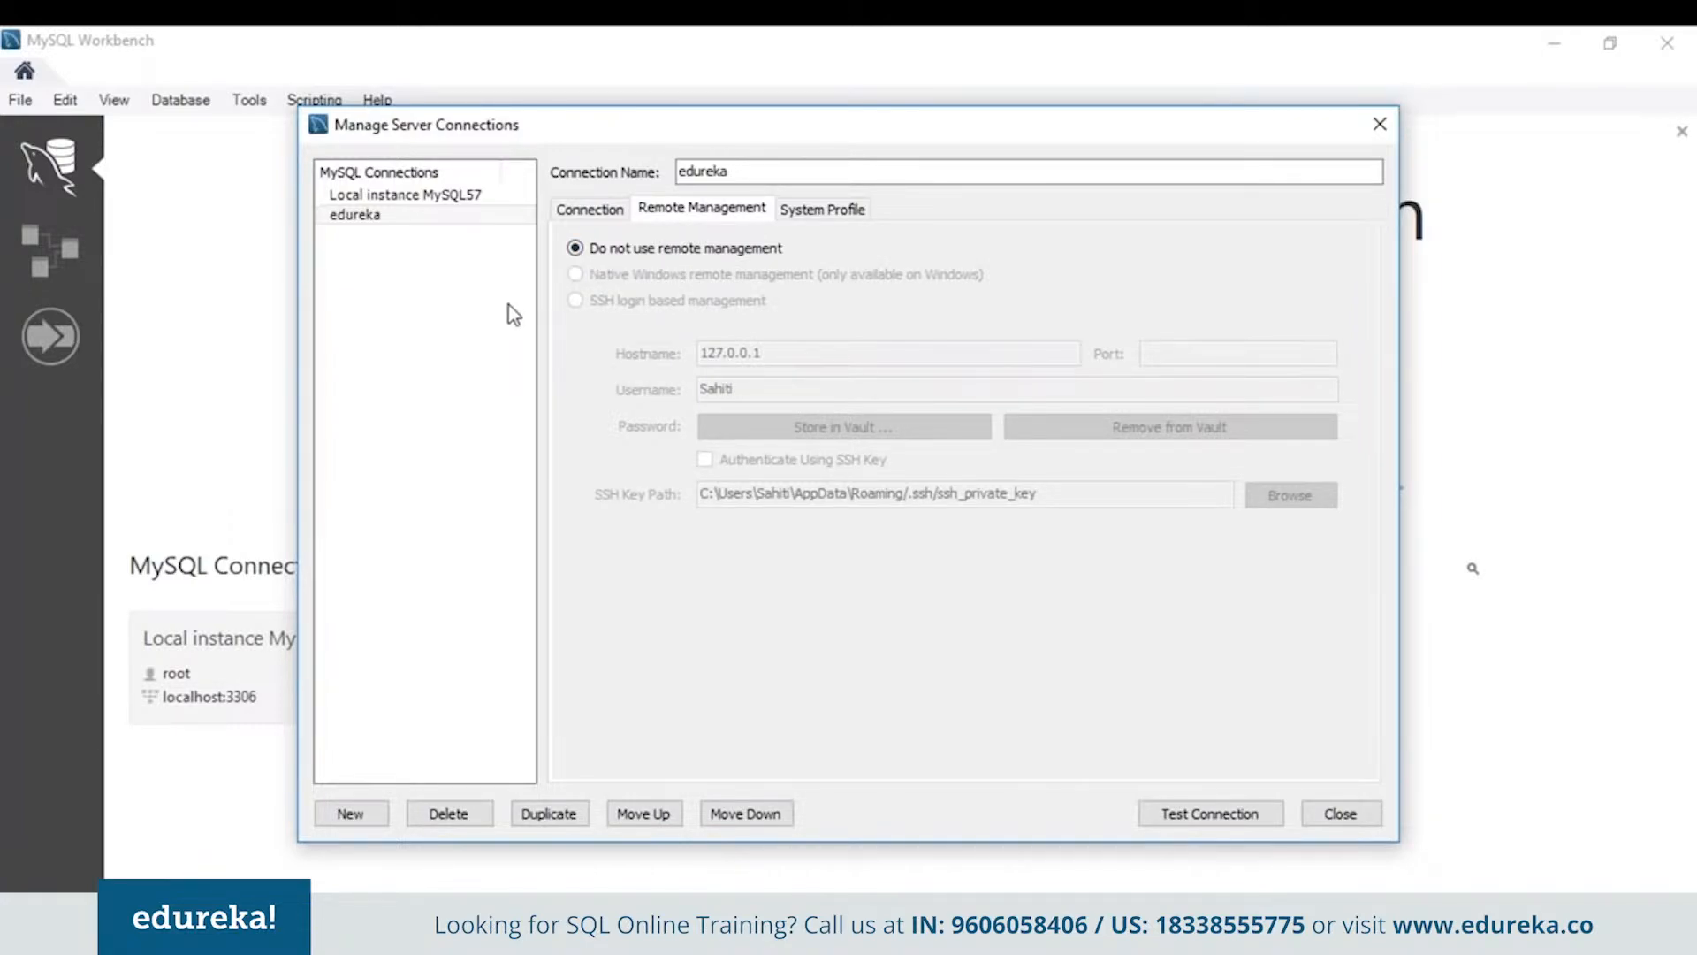
left_click(793, 208)
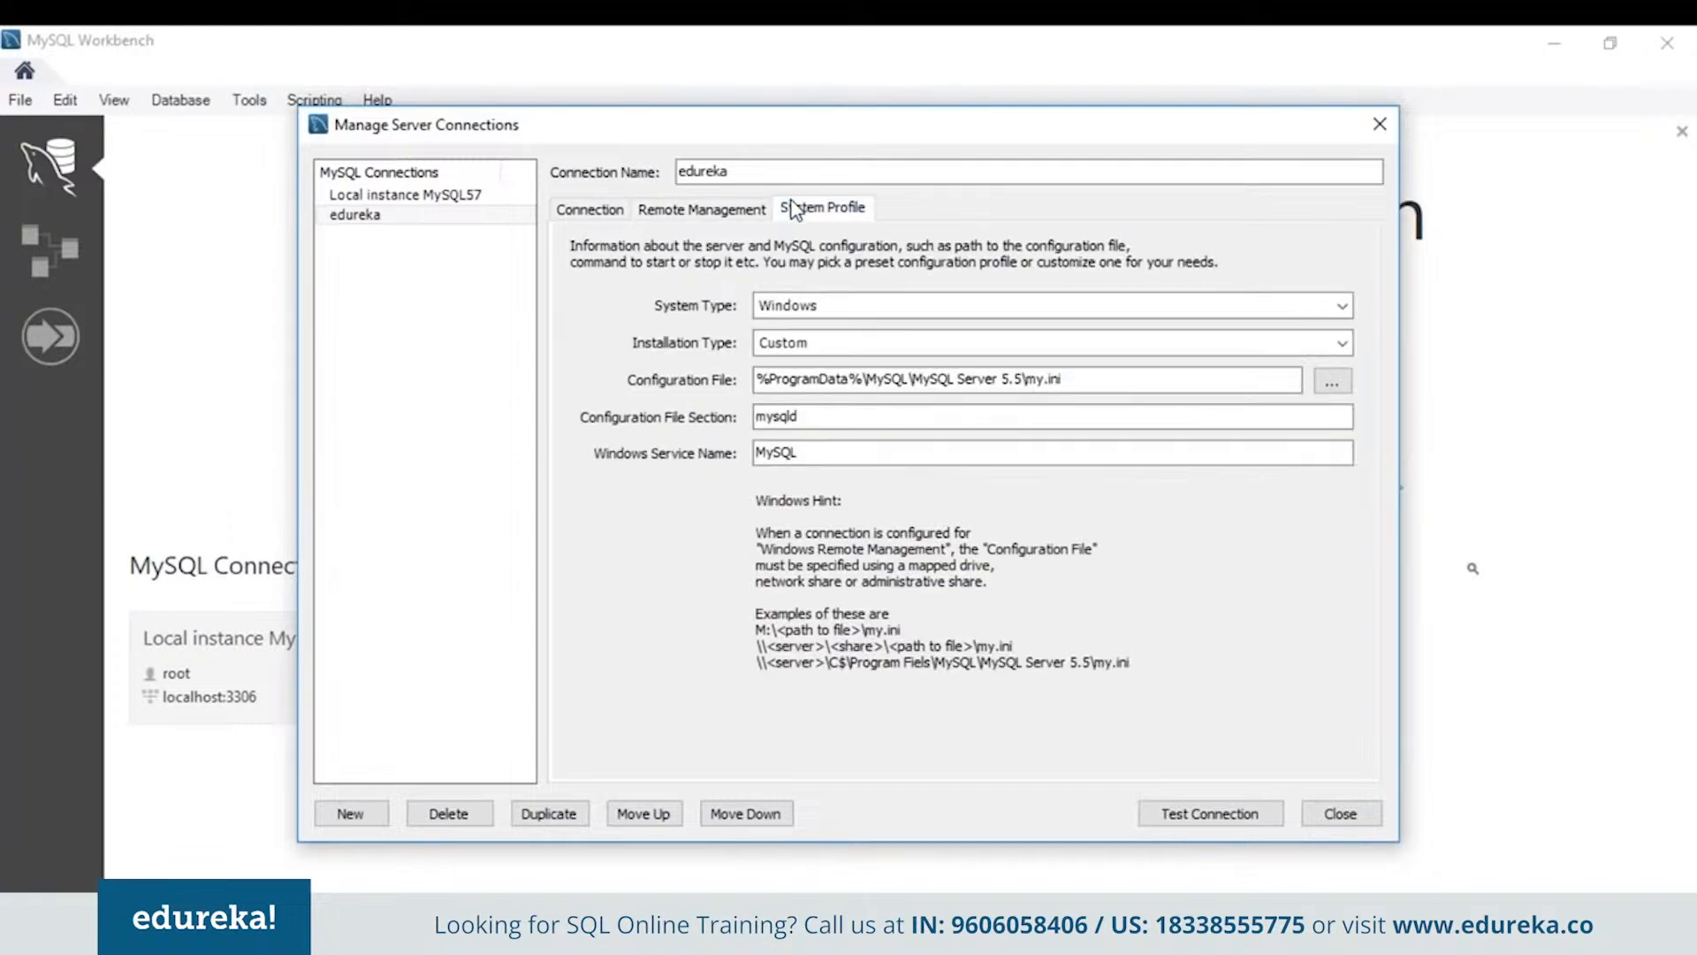
left_click(610, 217)
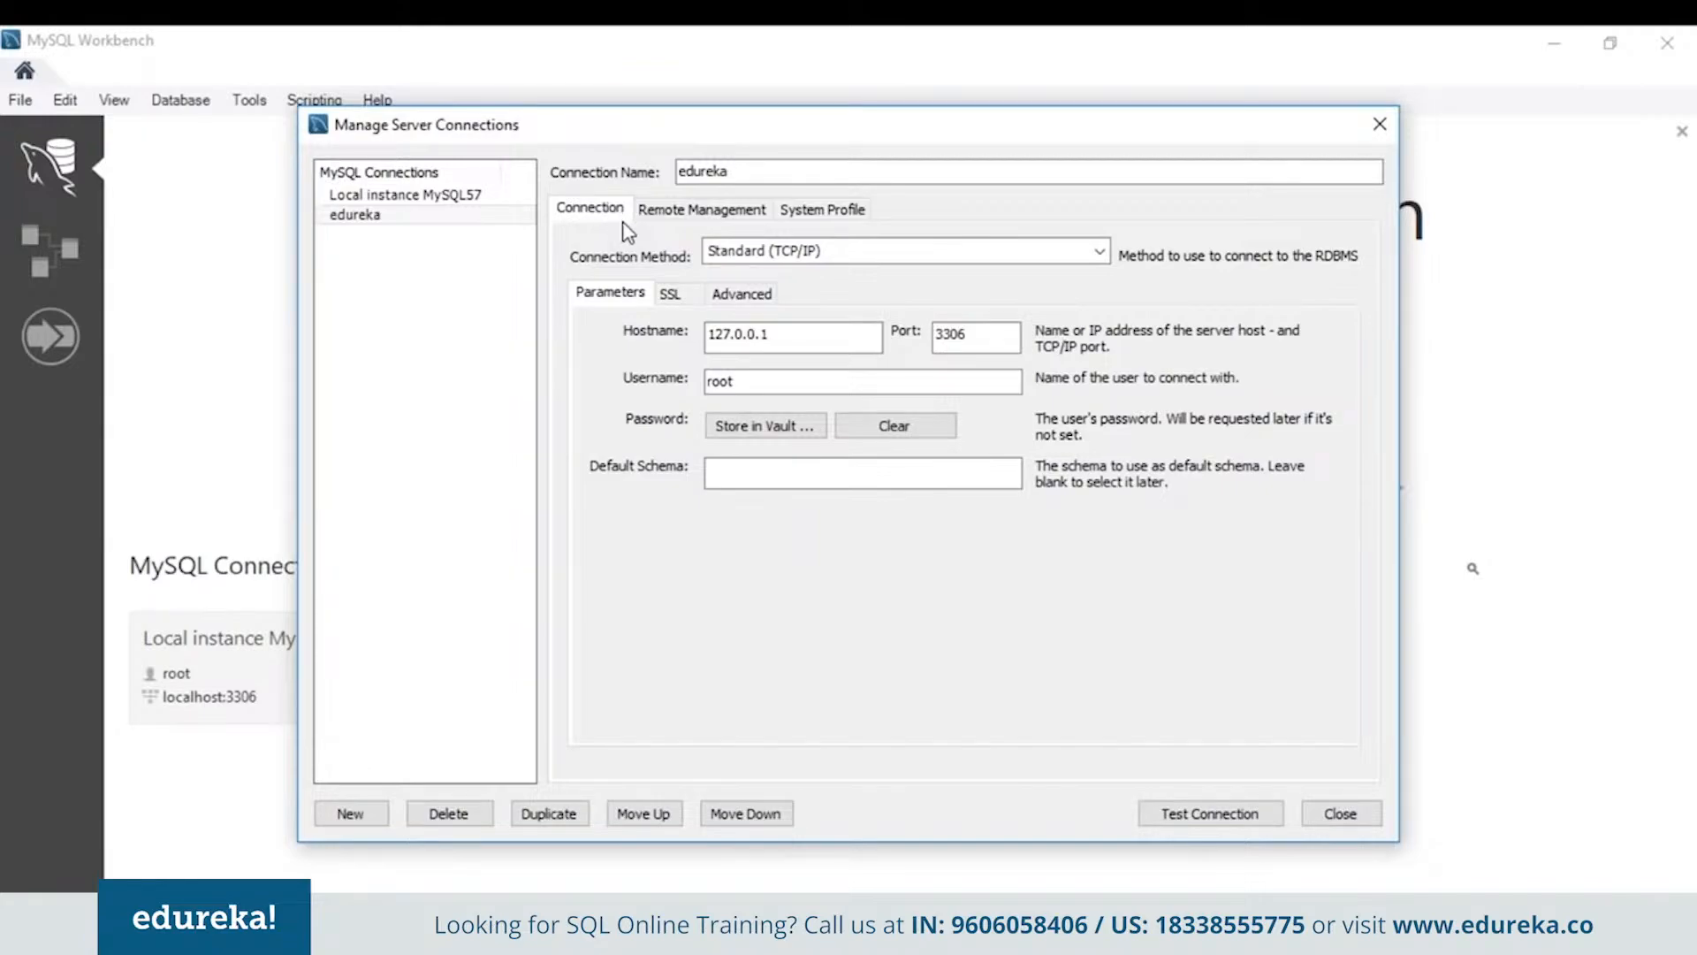
Create a new connection entry and rename it to 'test'
left_click(364, 817)
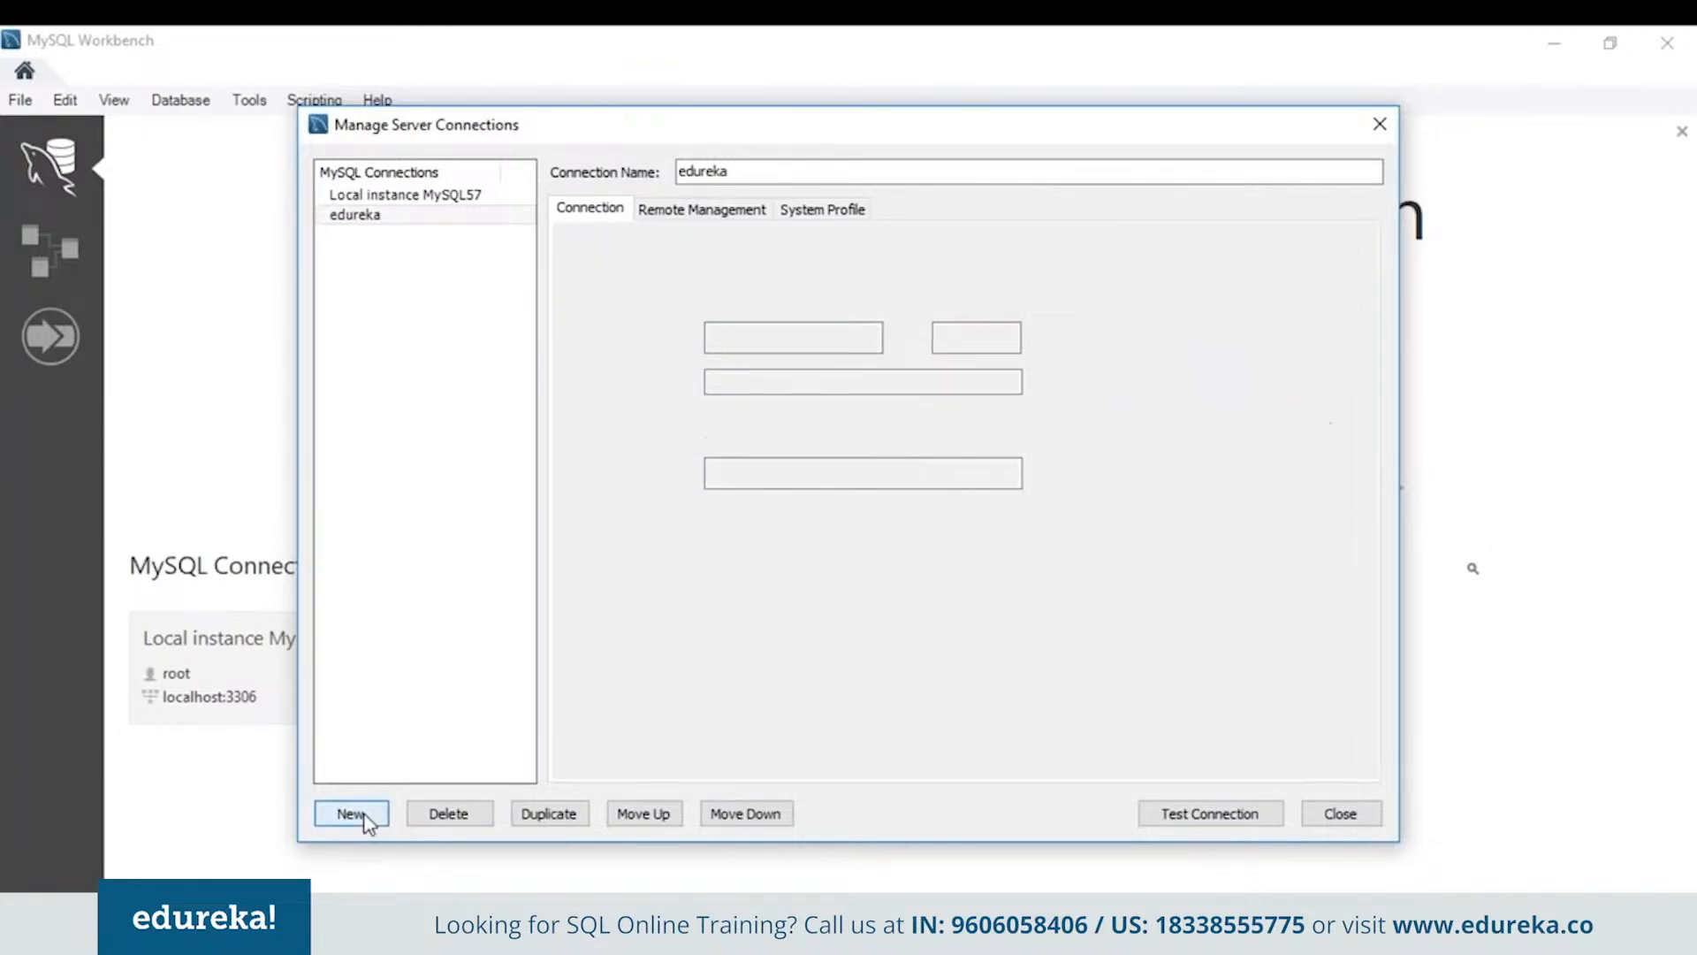
double_click(767, 173)
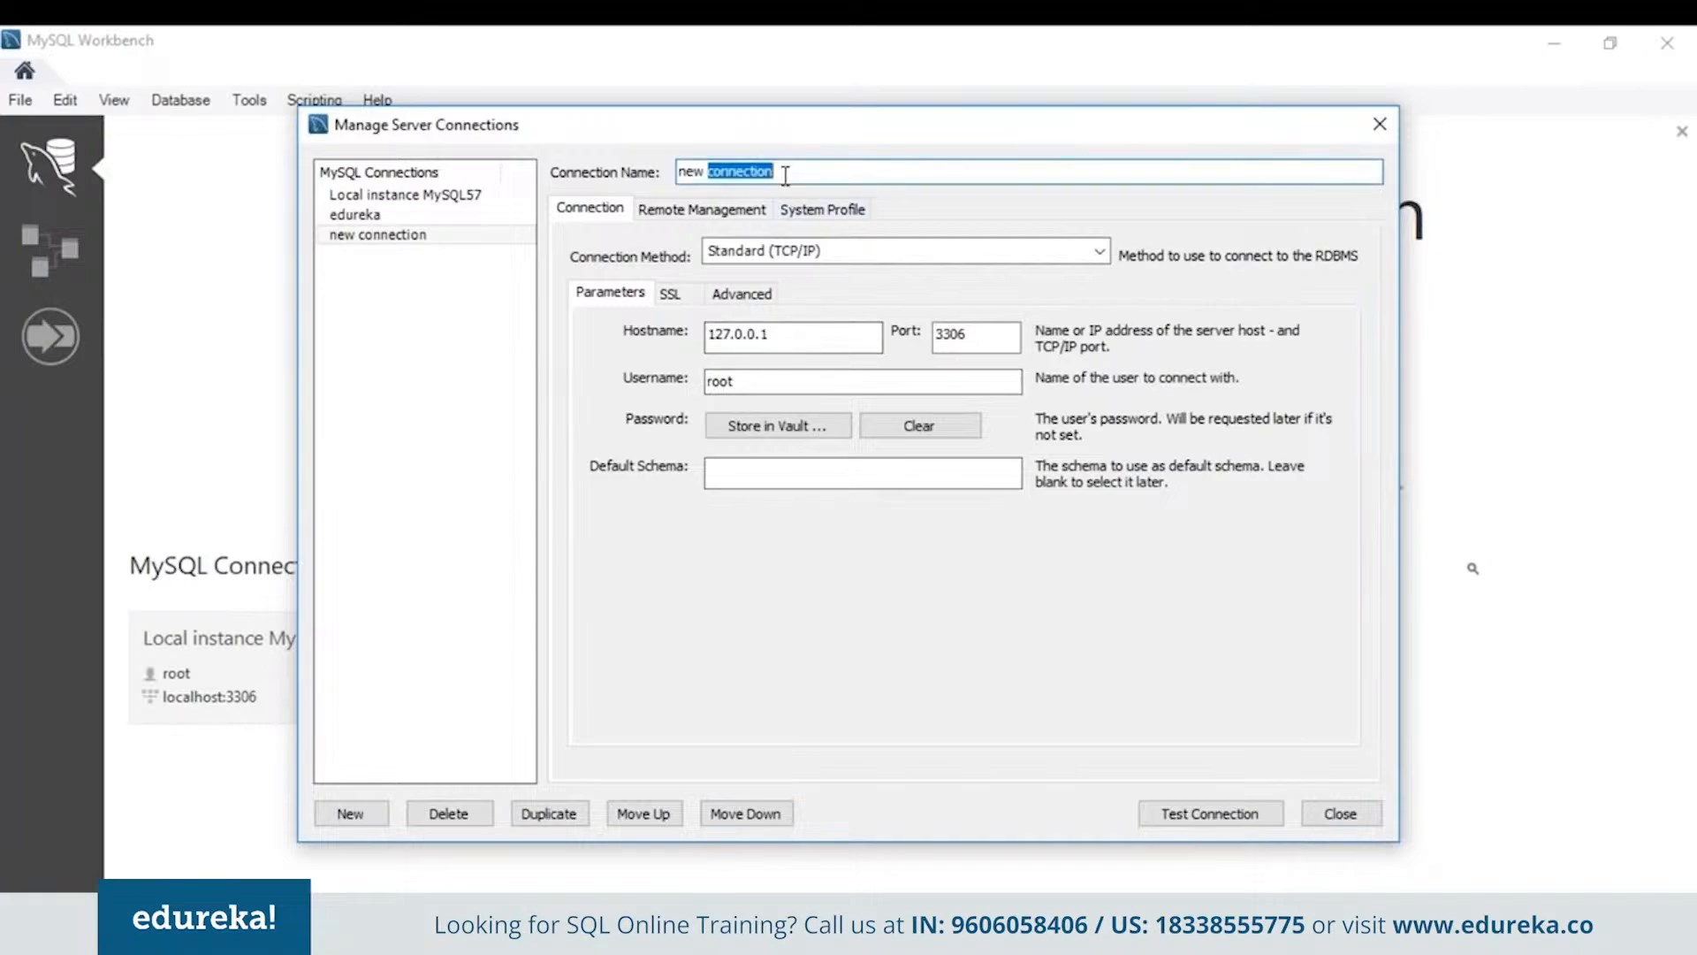
key("BackSpace")
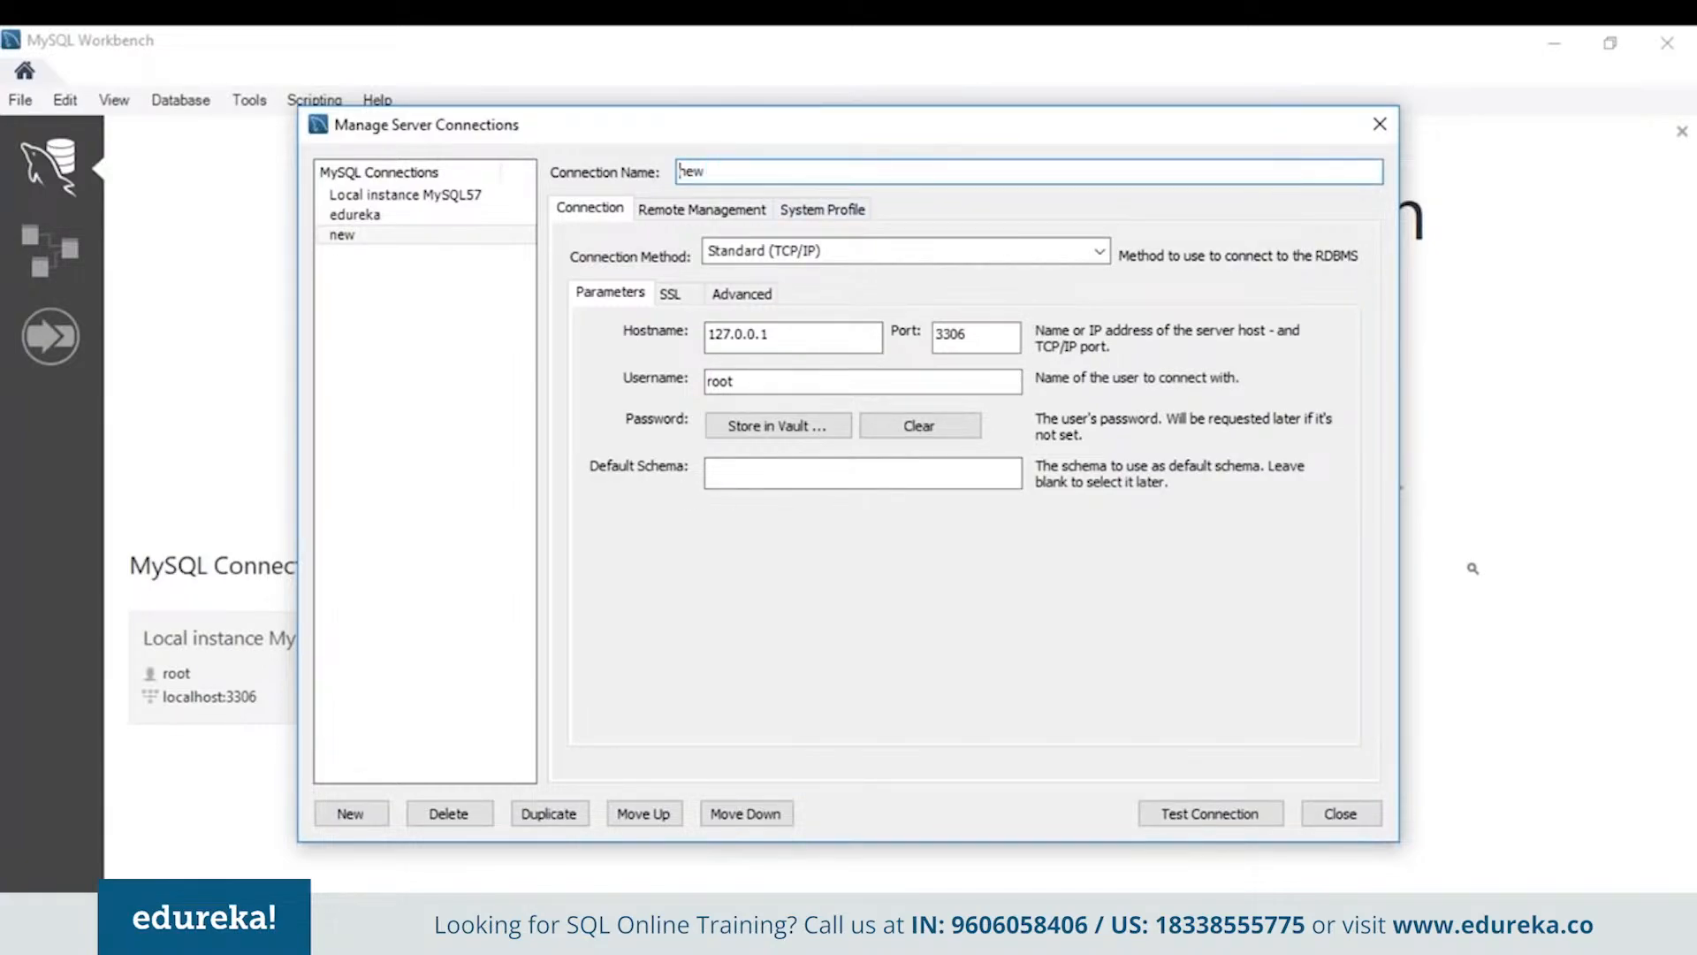
key("Right")
key("Right")
key("Right")
key("BackSpace")
key("BackSpace")
key("BackSpace")
type("test")
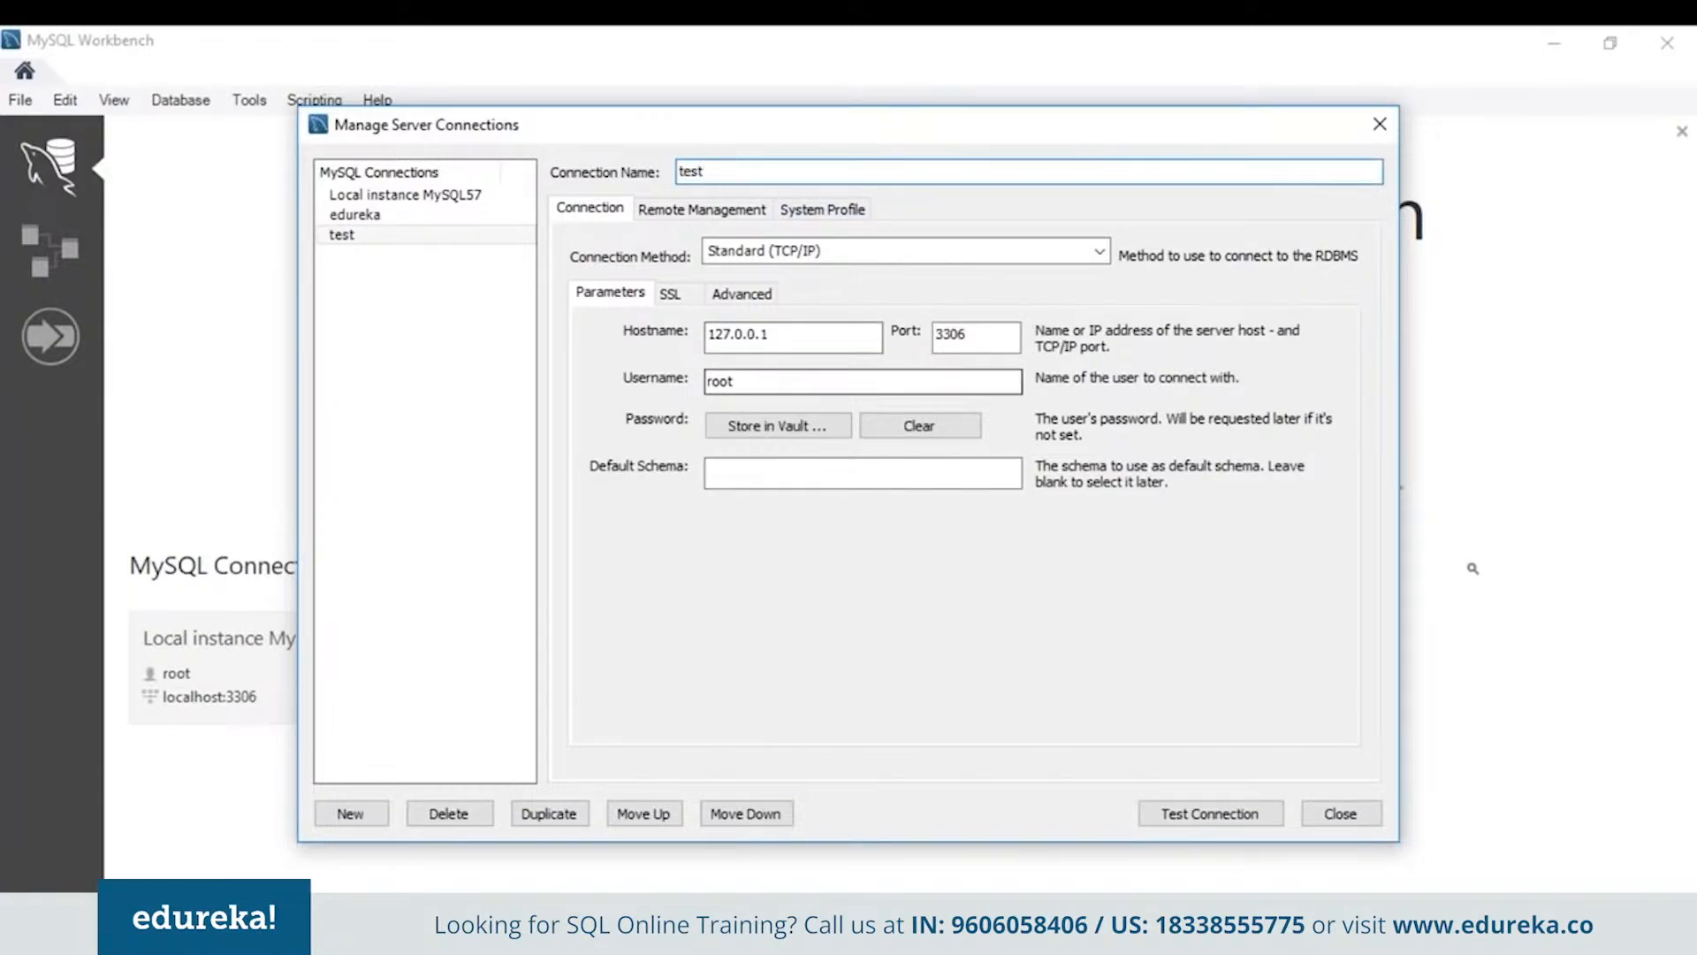
Test the test connection successfully, then close the connection manager
left_click(813, 333)
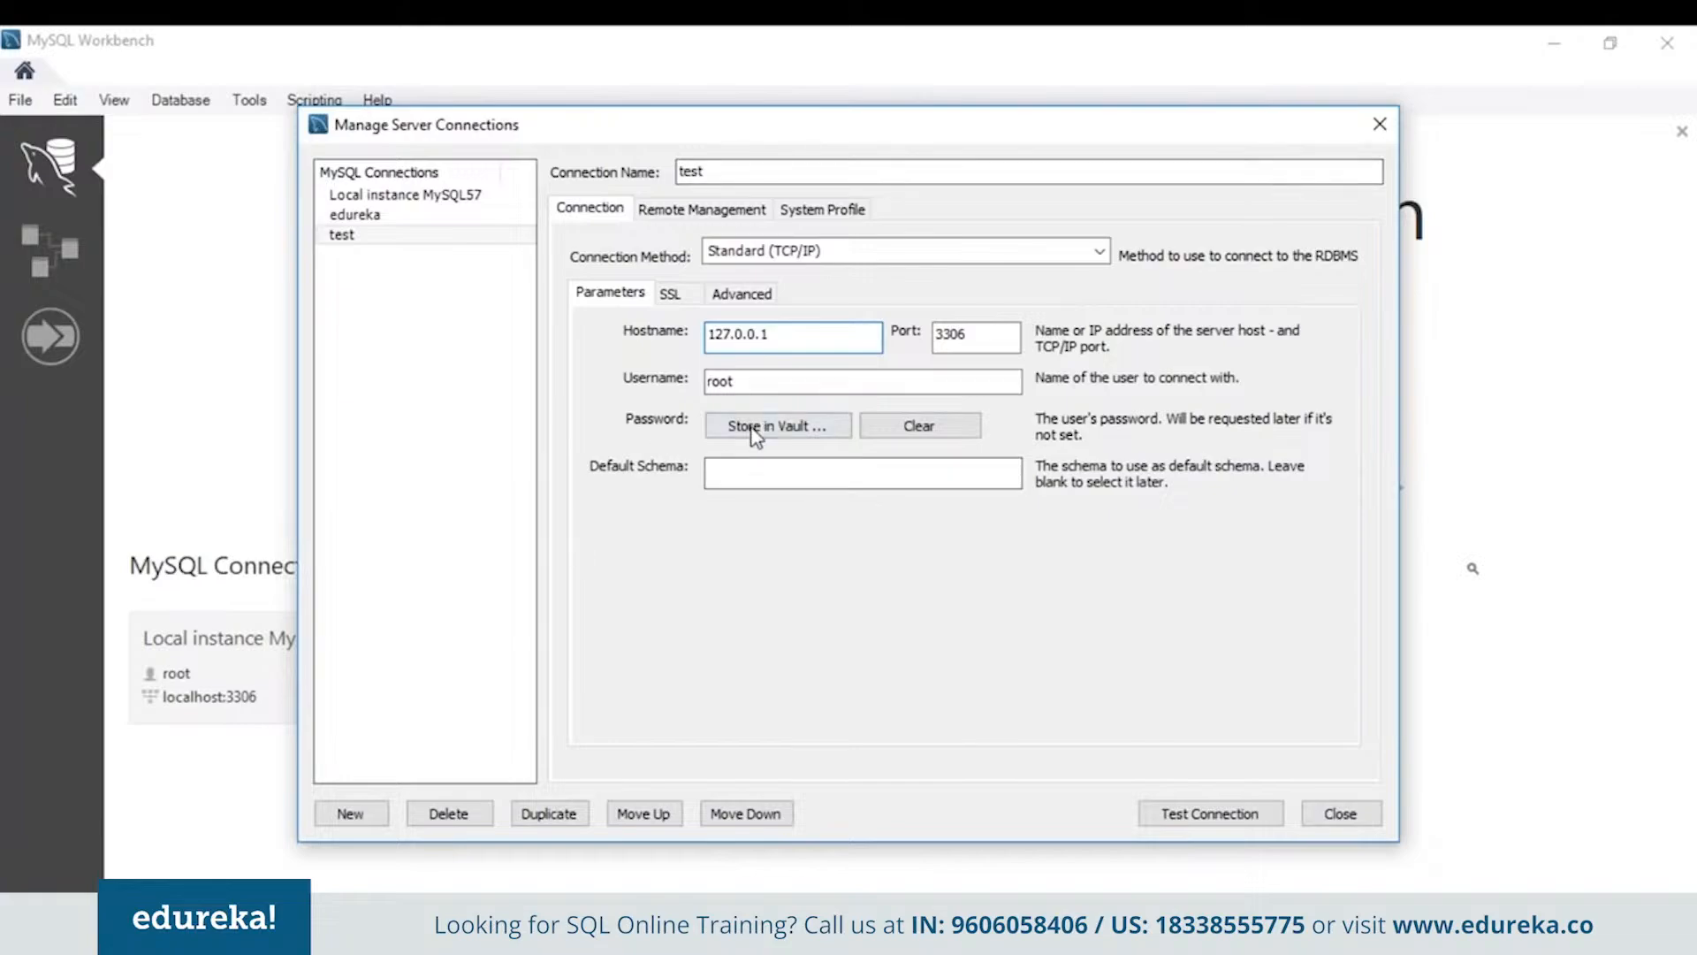
left_click(752, 475)
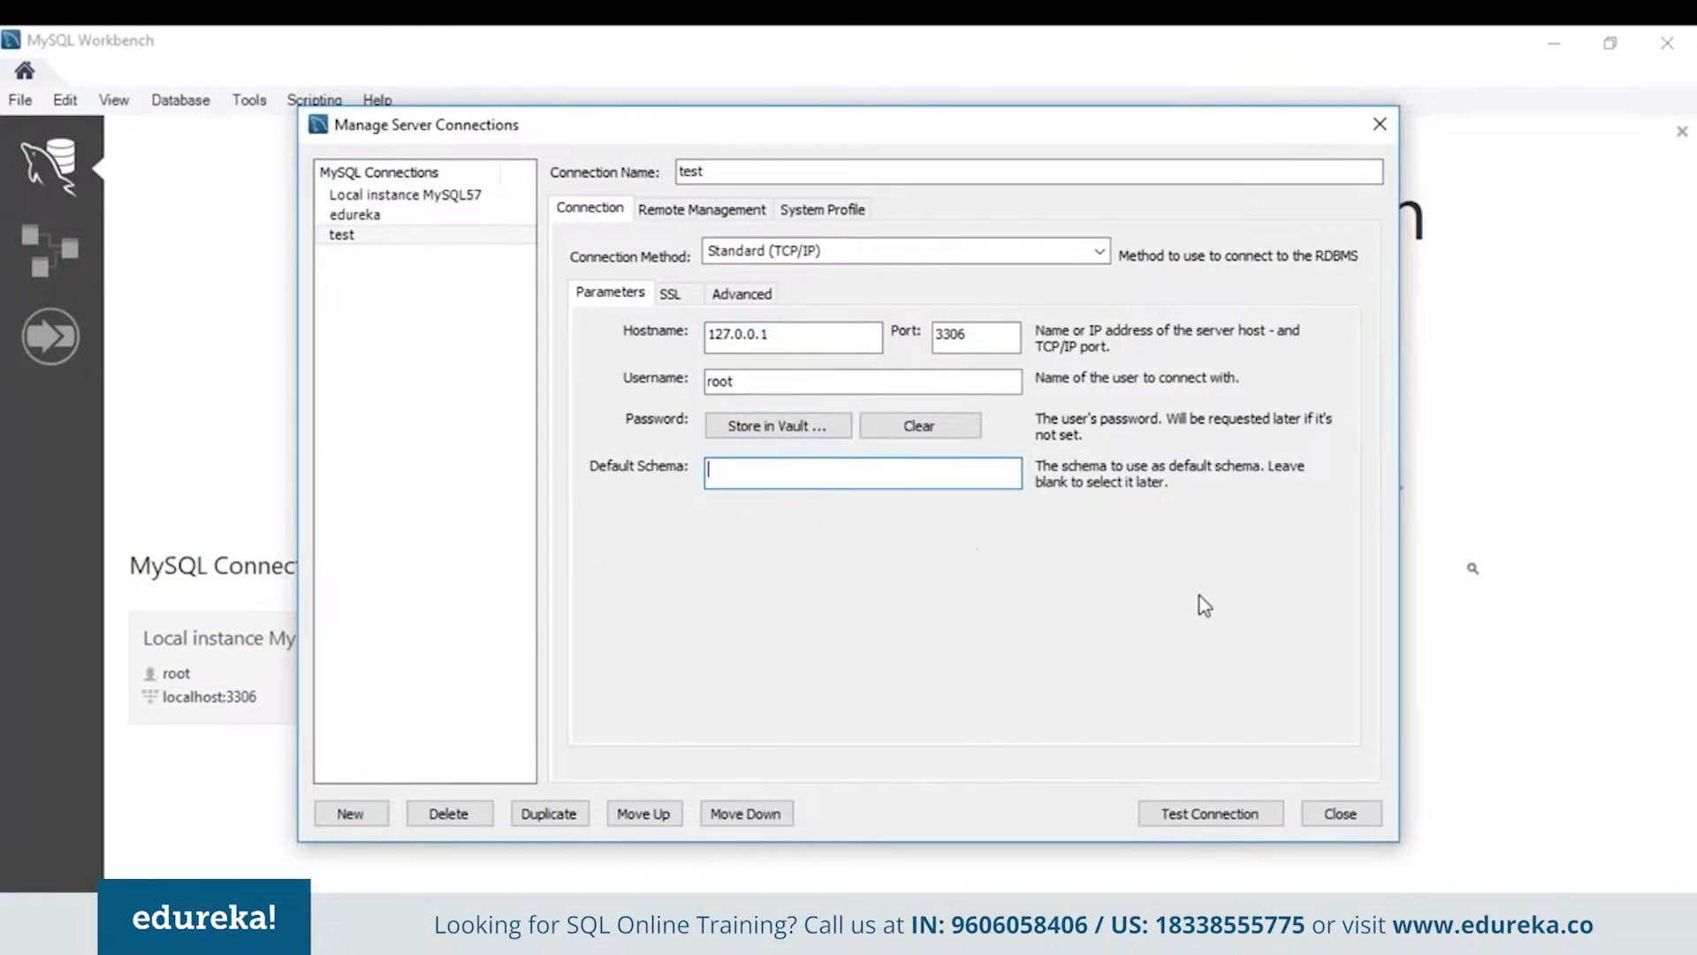
left_click(1240, 818)
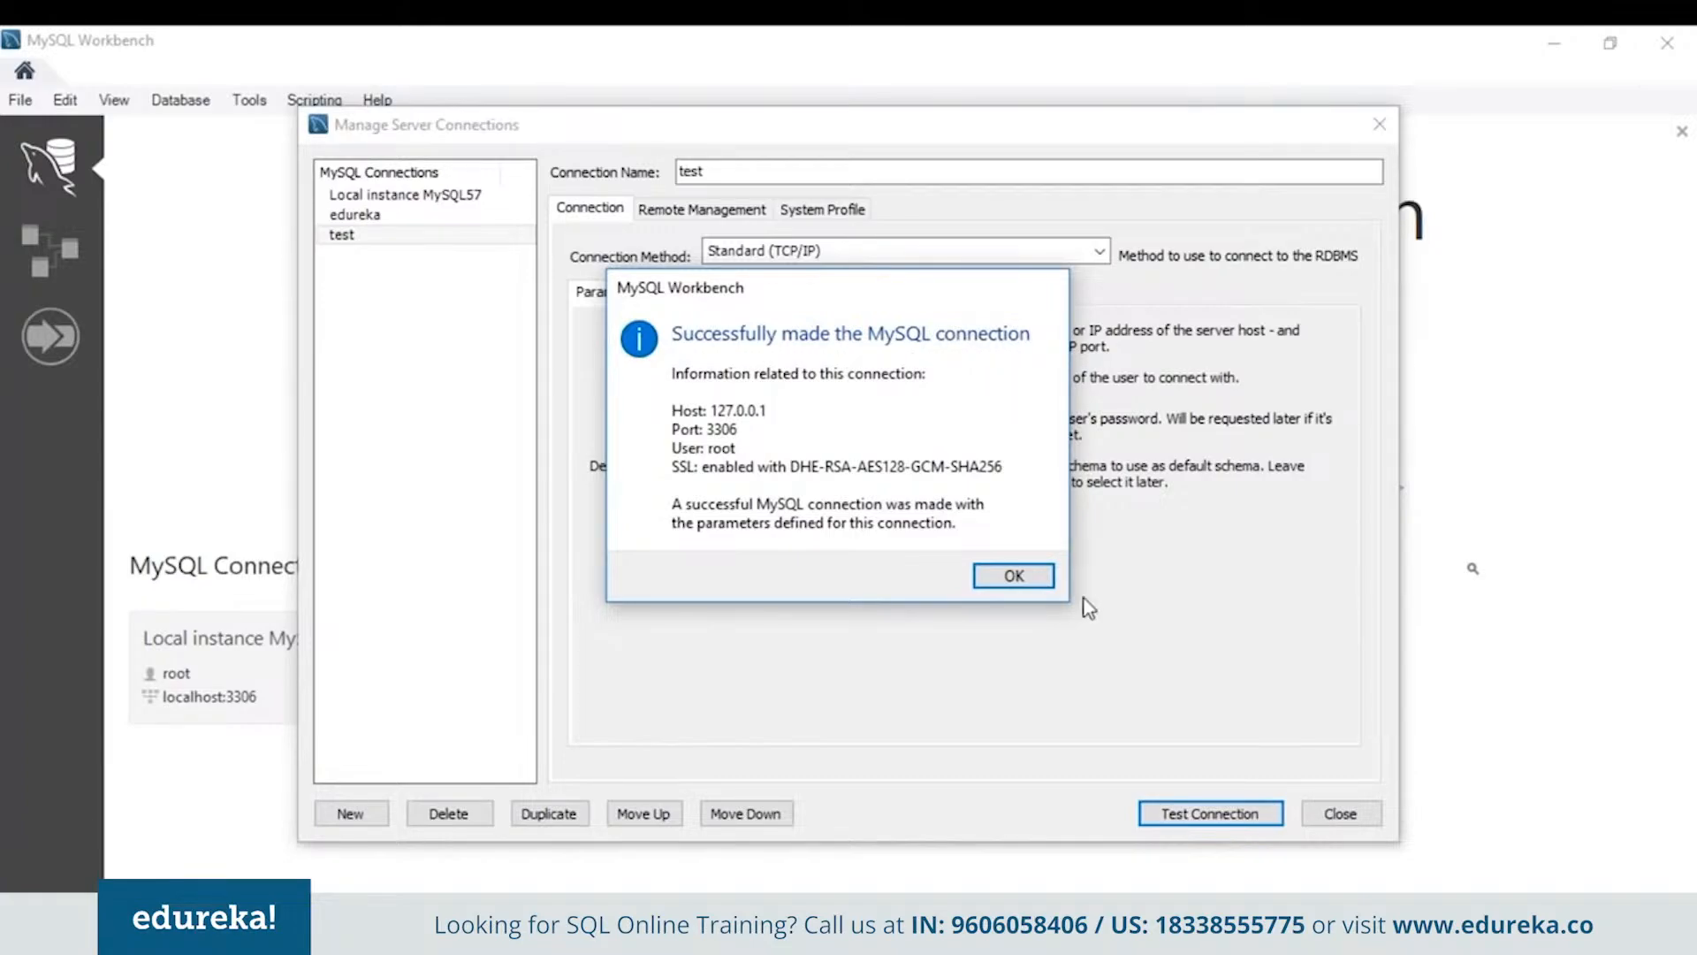
left_click(1035, 576)
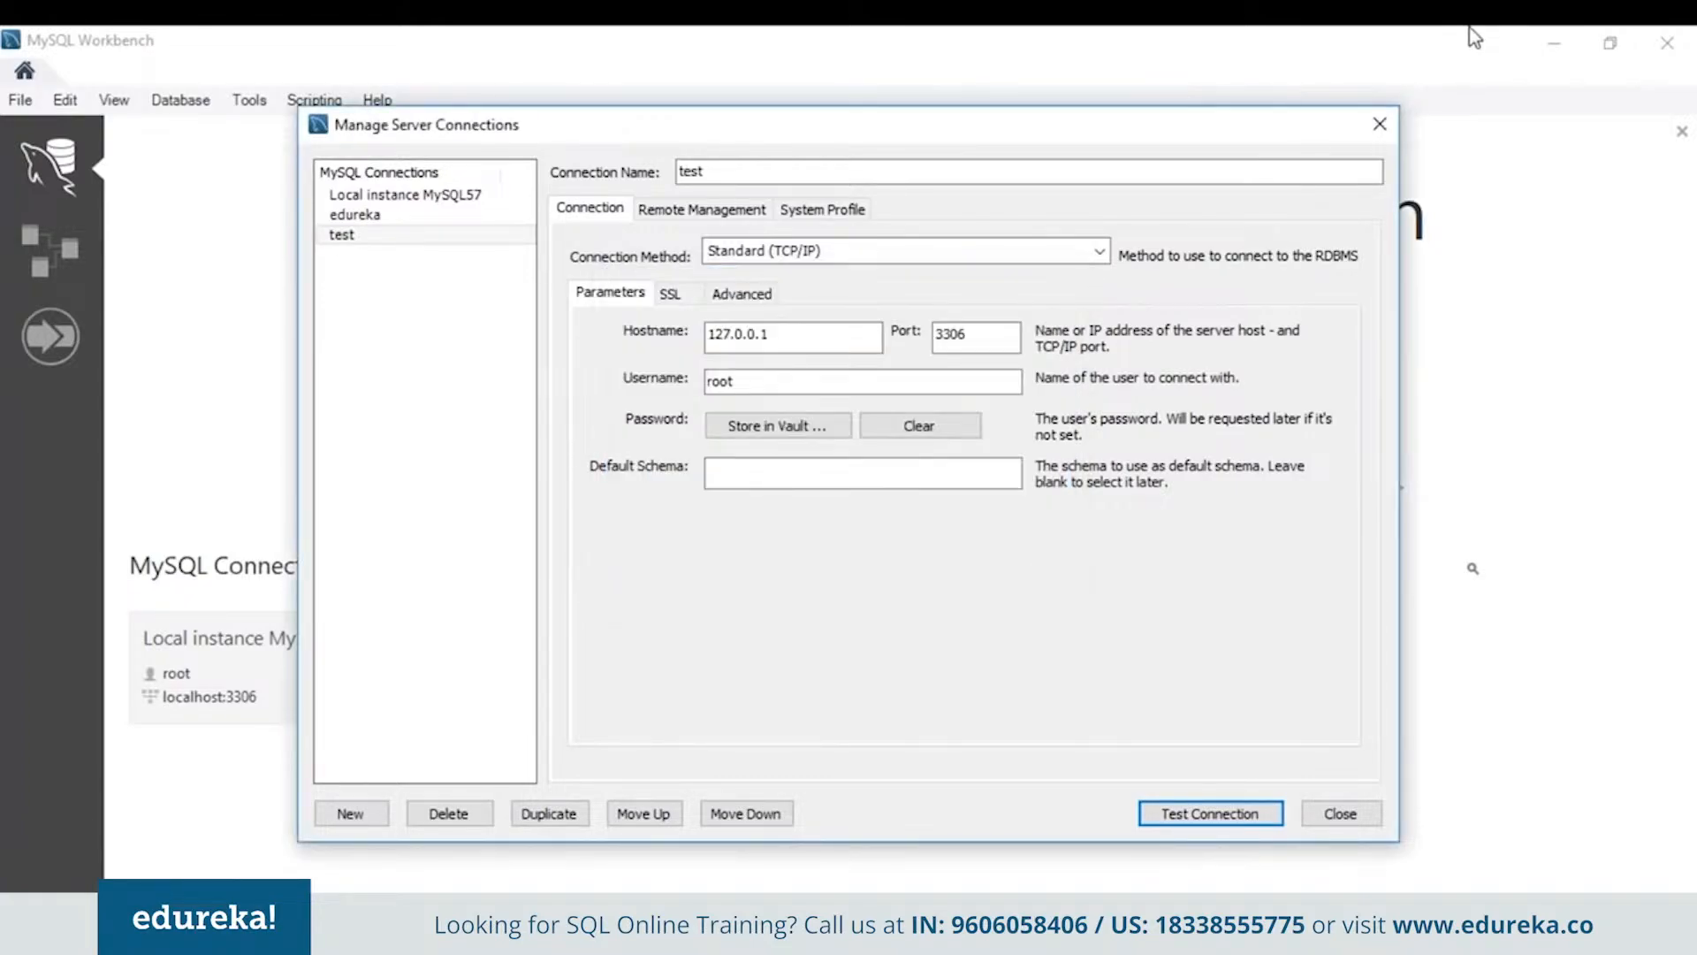
left_click(1378, 126)
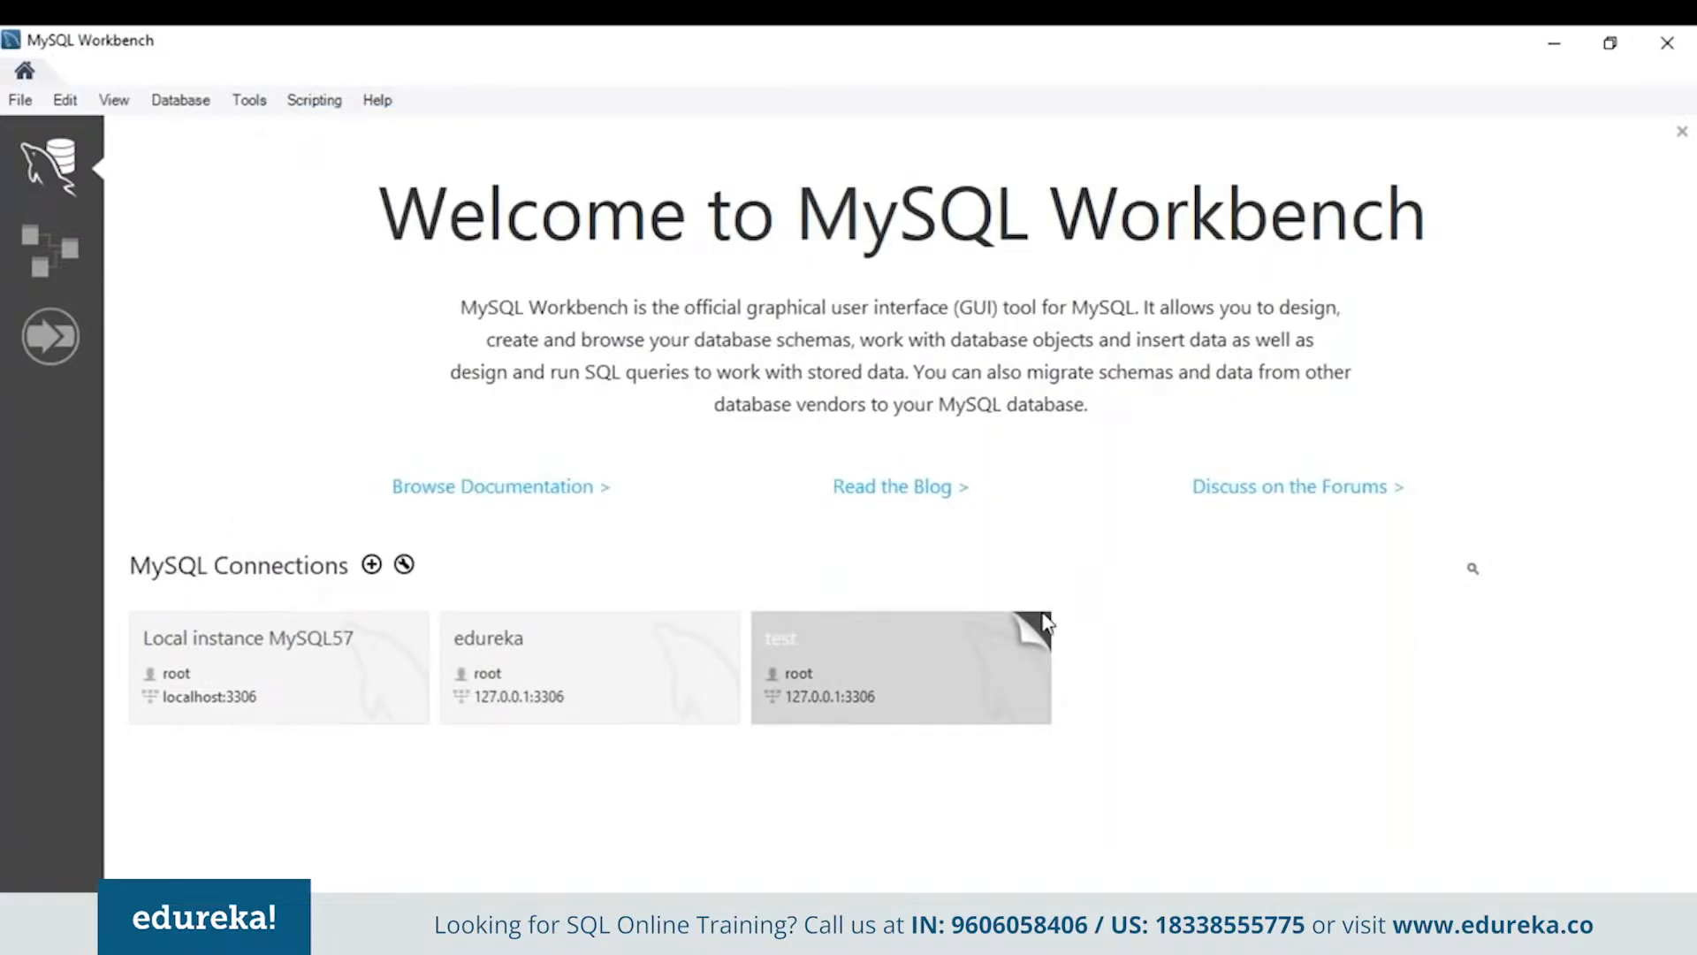
Check the test tile's options and the connection manager, then open the edureka SQL editor
right_click(992, 669)
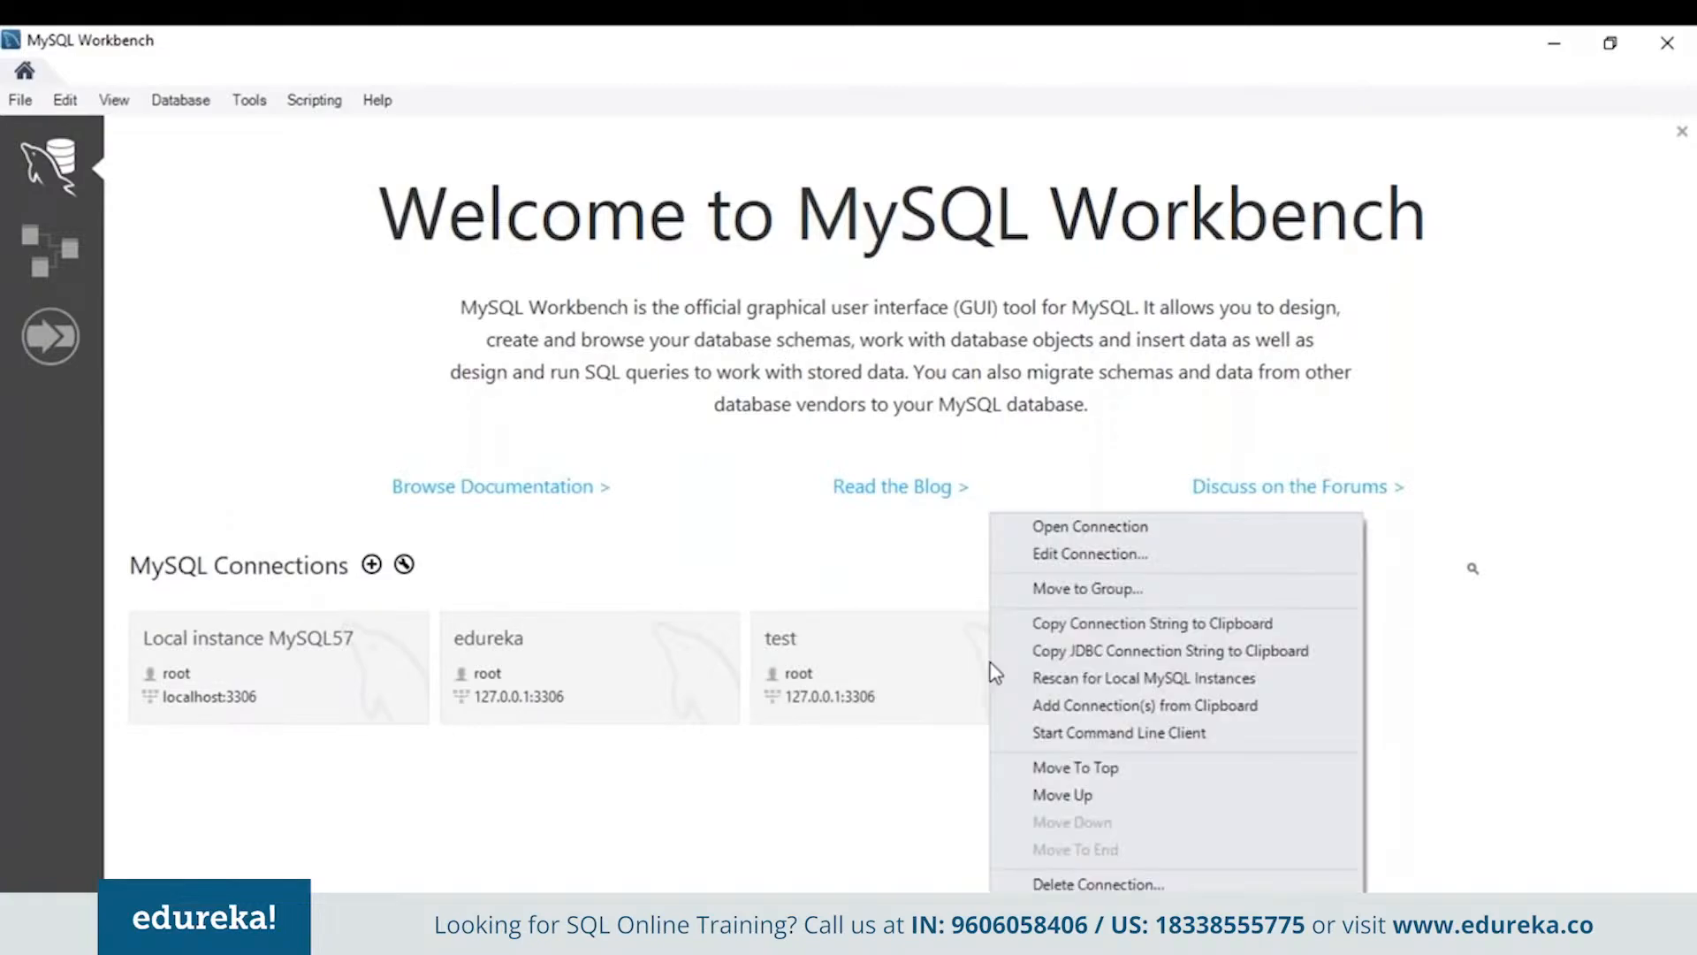
left_click(961, 564)
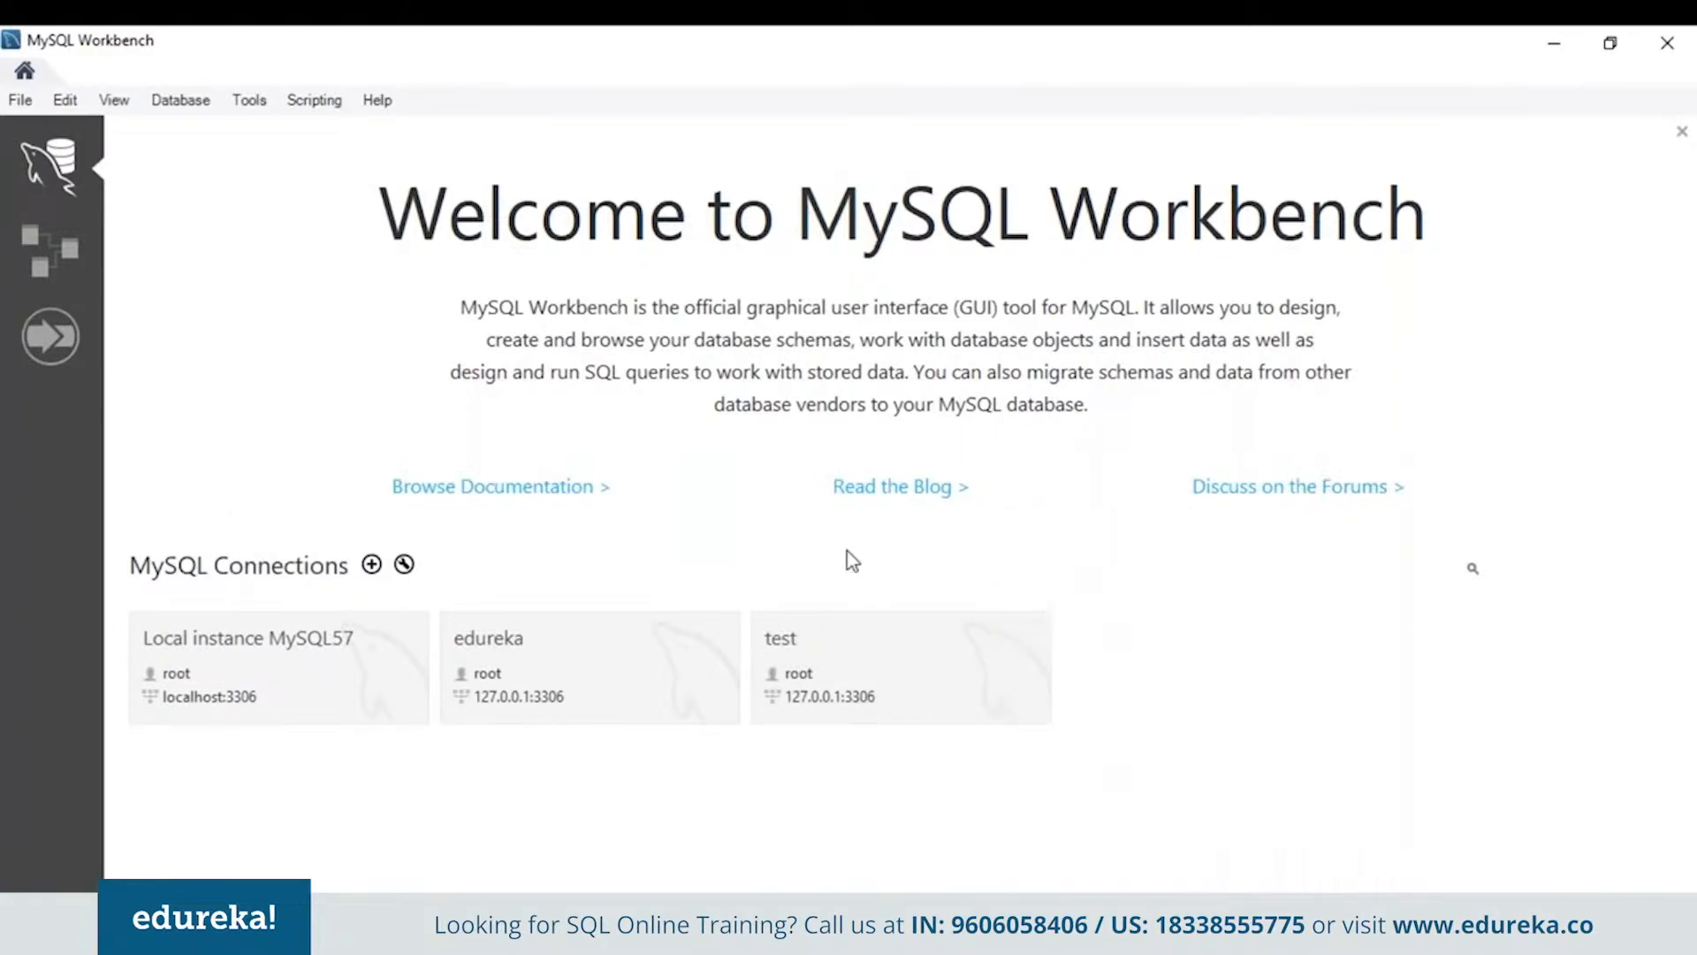
left_click(407, 566)
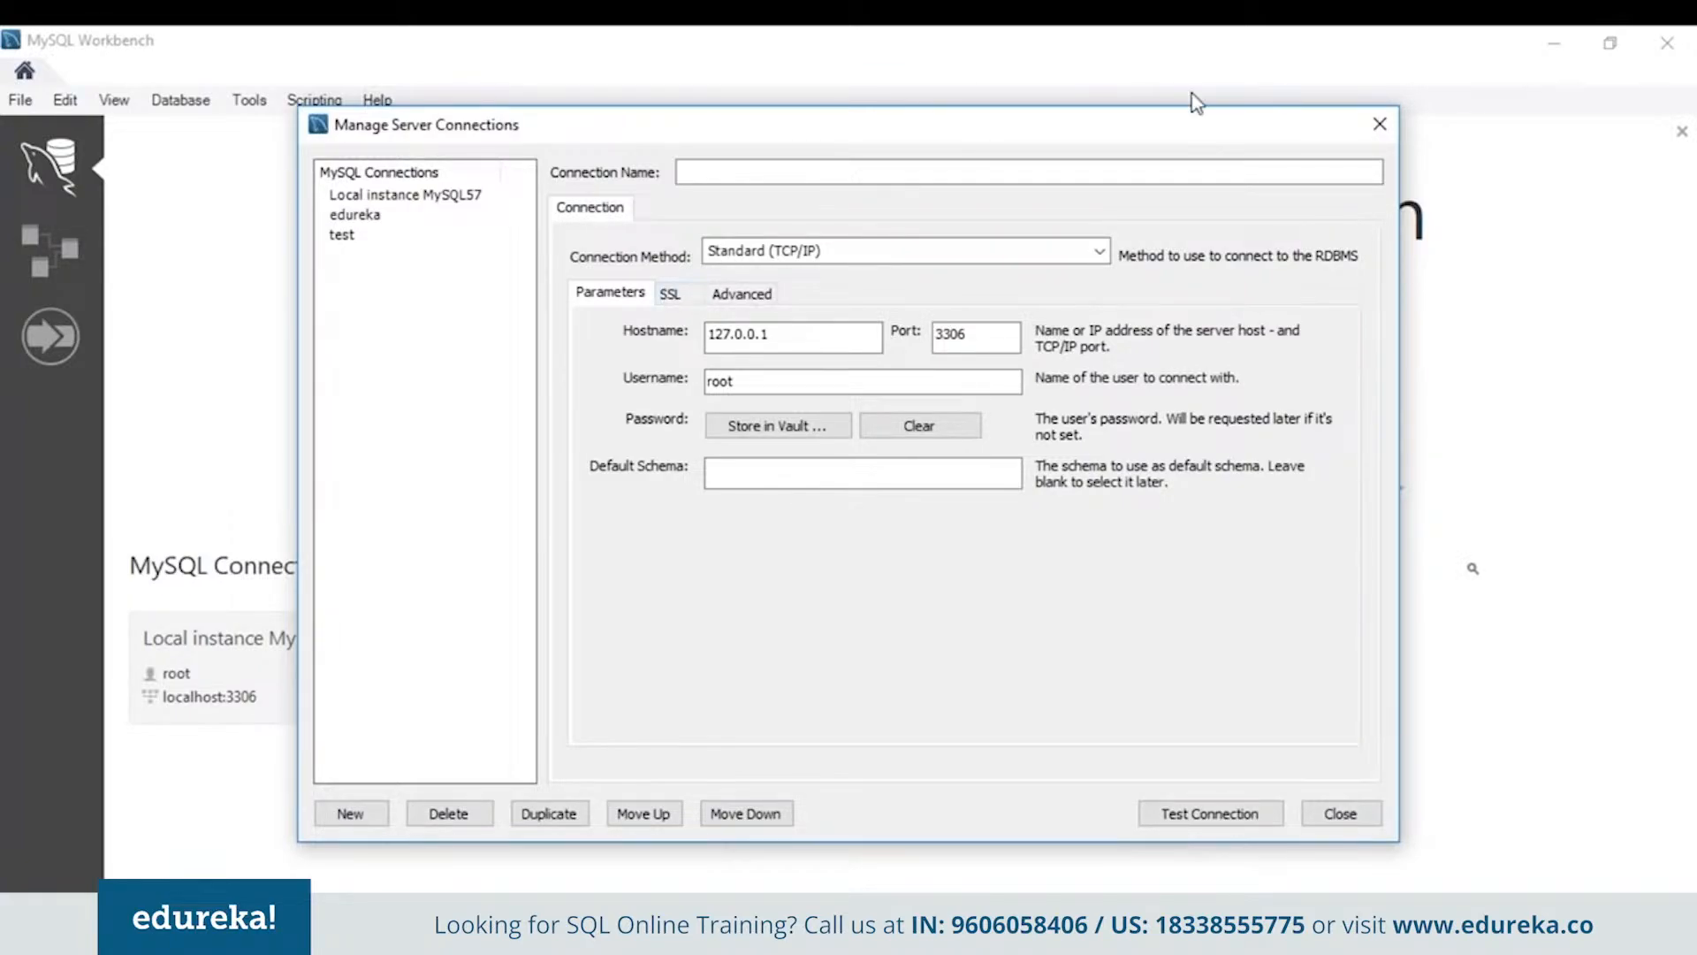
left_click(1370, 125)
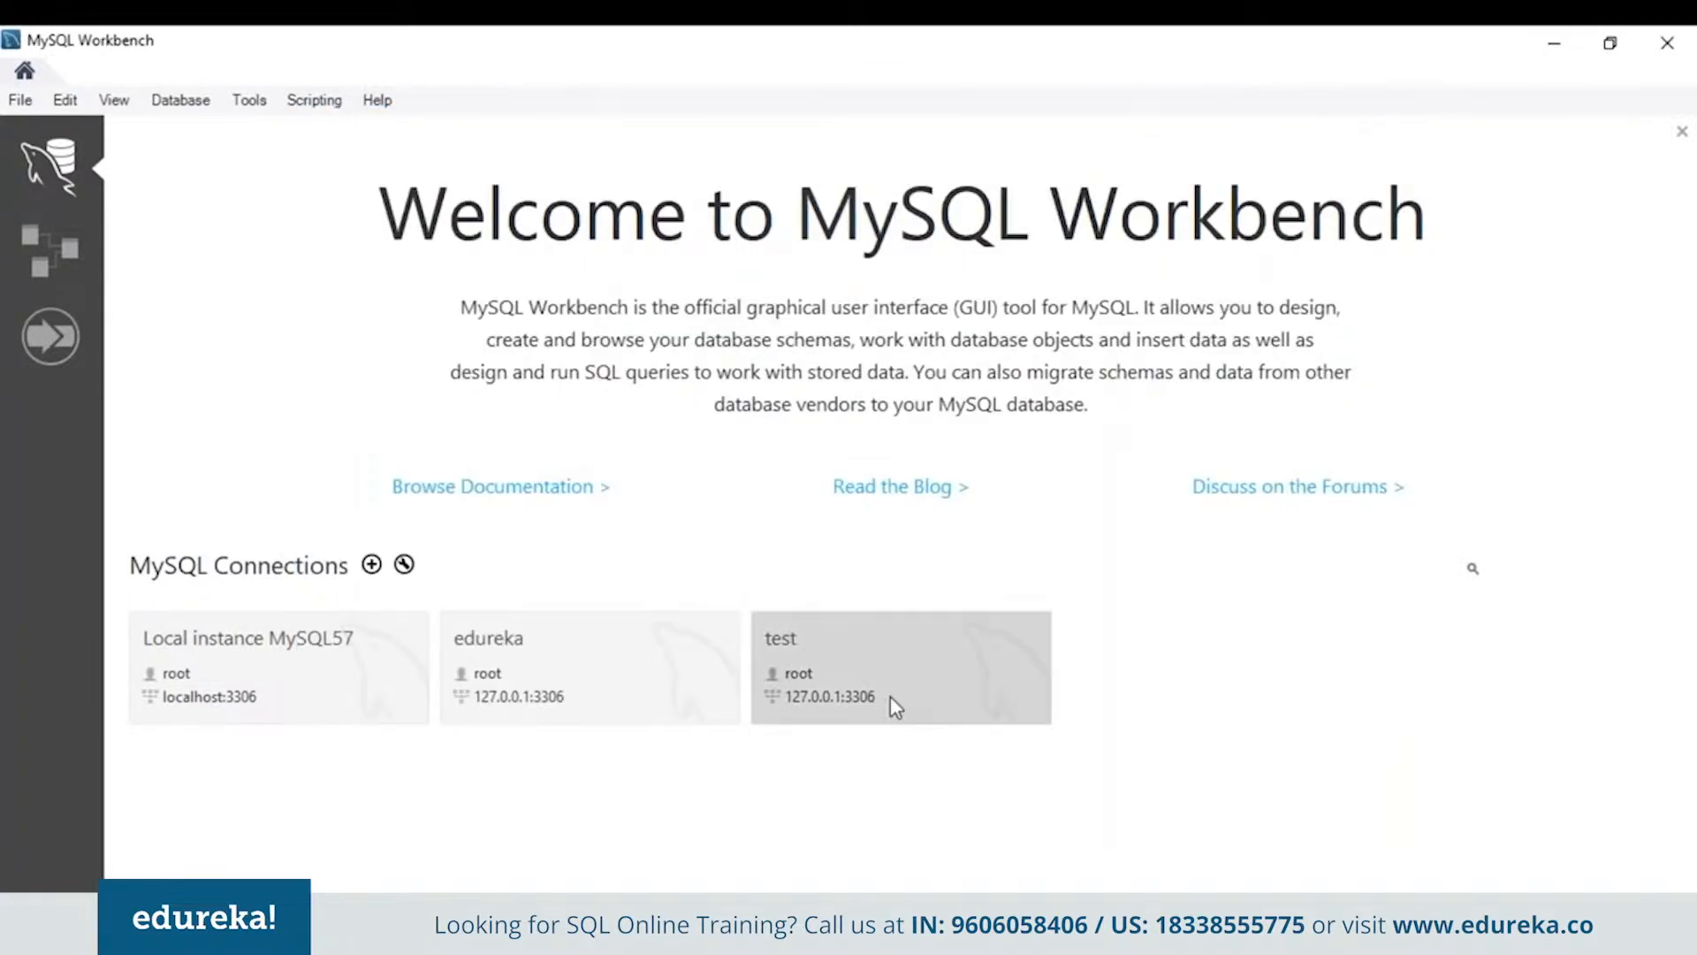
left_click(647, 659)
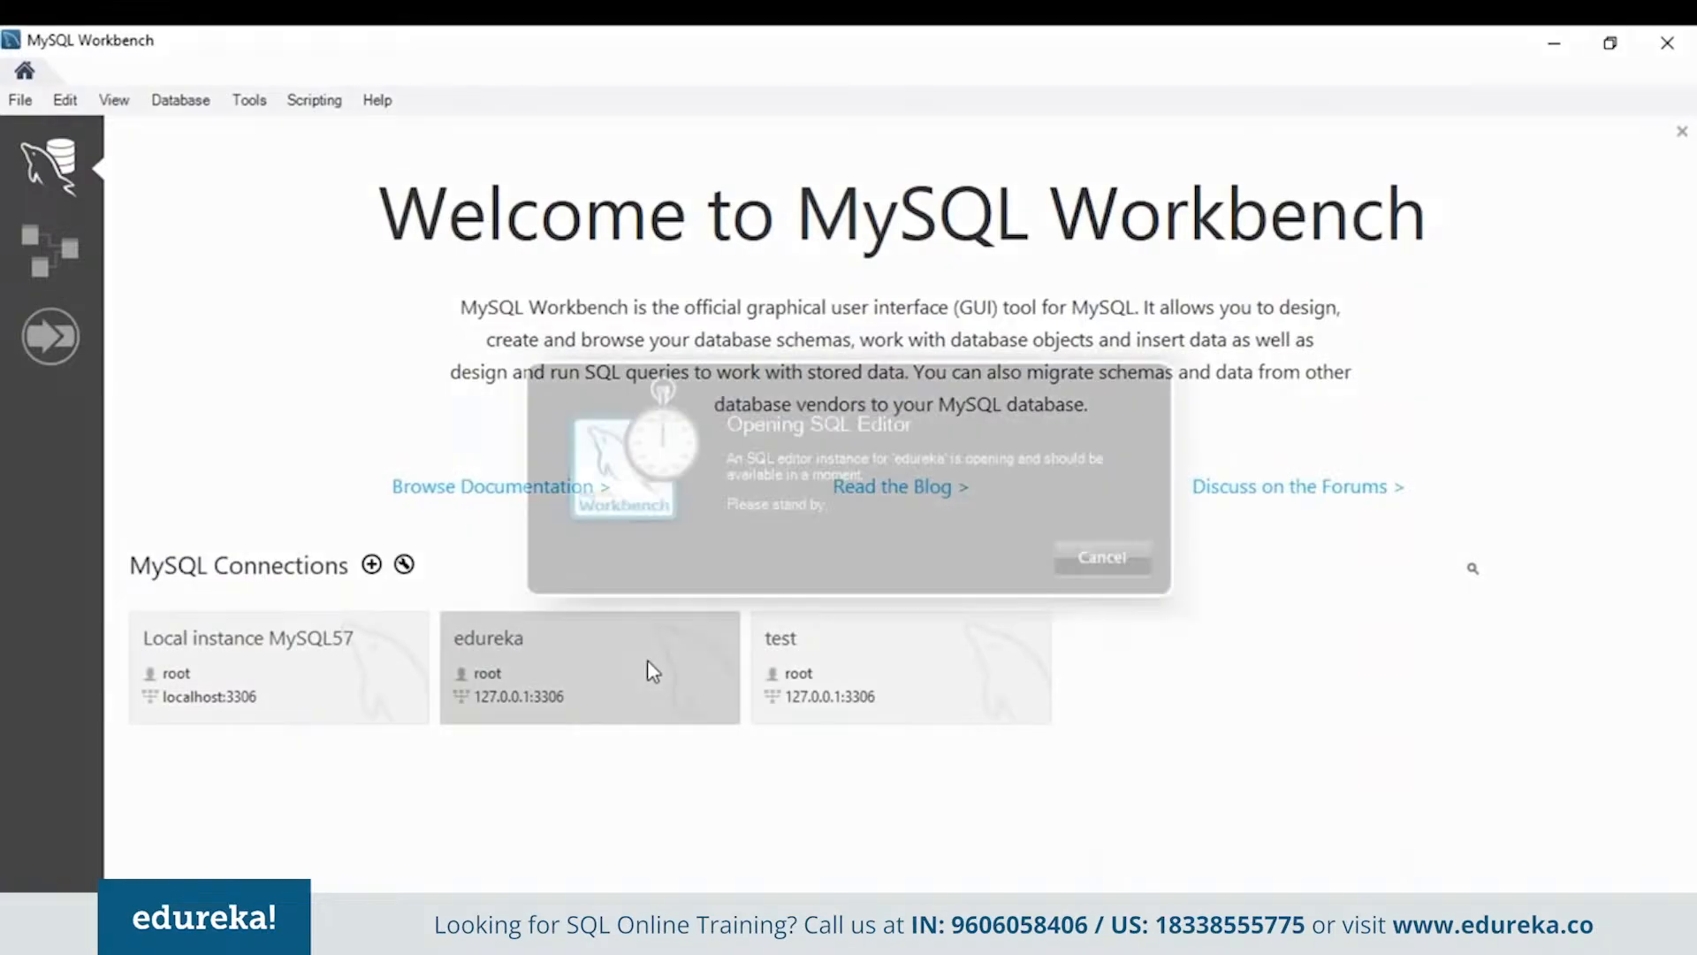